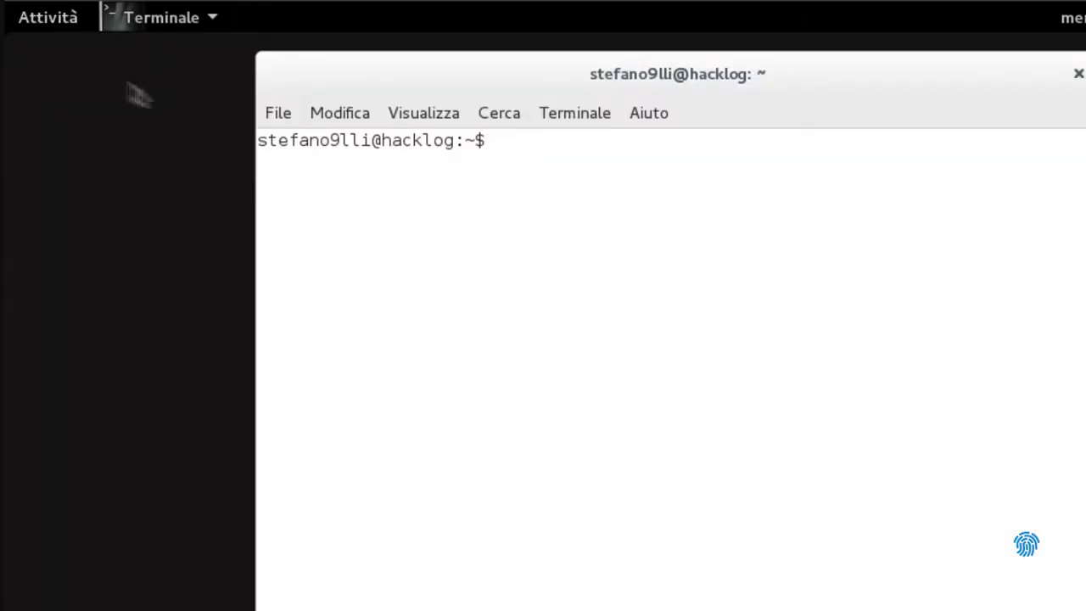
Step: From a Terminal root shell (su), open /etc/apt/sources.list in nano
{"action": "type", "text": "su"}
{"action": "key", "text": "Return"}
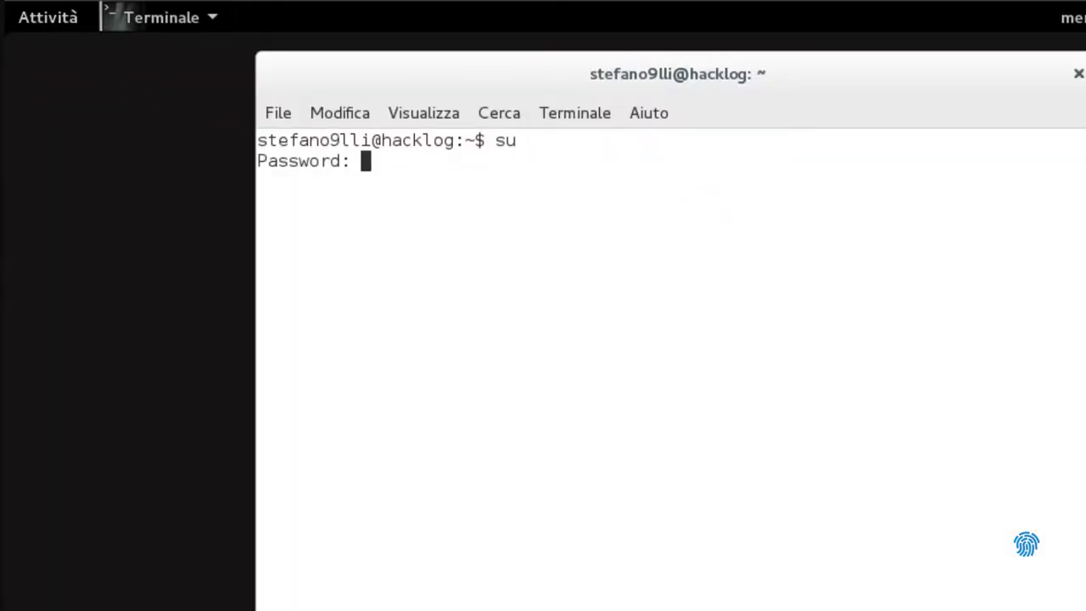
{"action": "key", "text": "Return"}
{"action": "type", "text": "nano /et"}
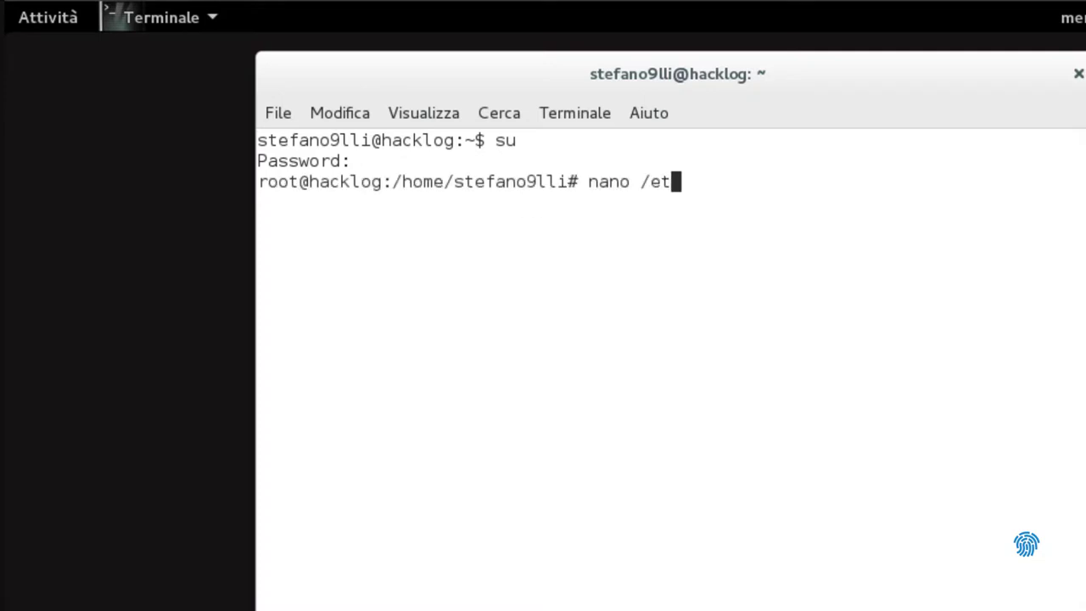
{"action": "type", "text": "c/apt/sources.list"}
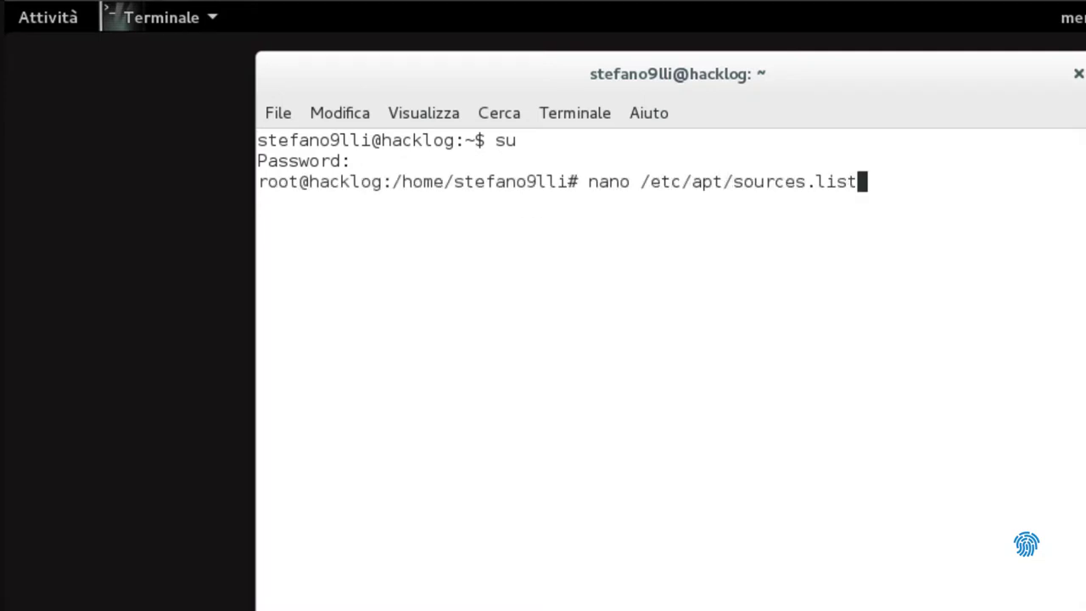
{"action": "key", "text": "Return"}
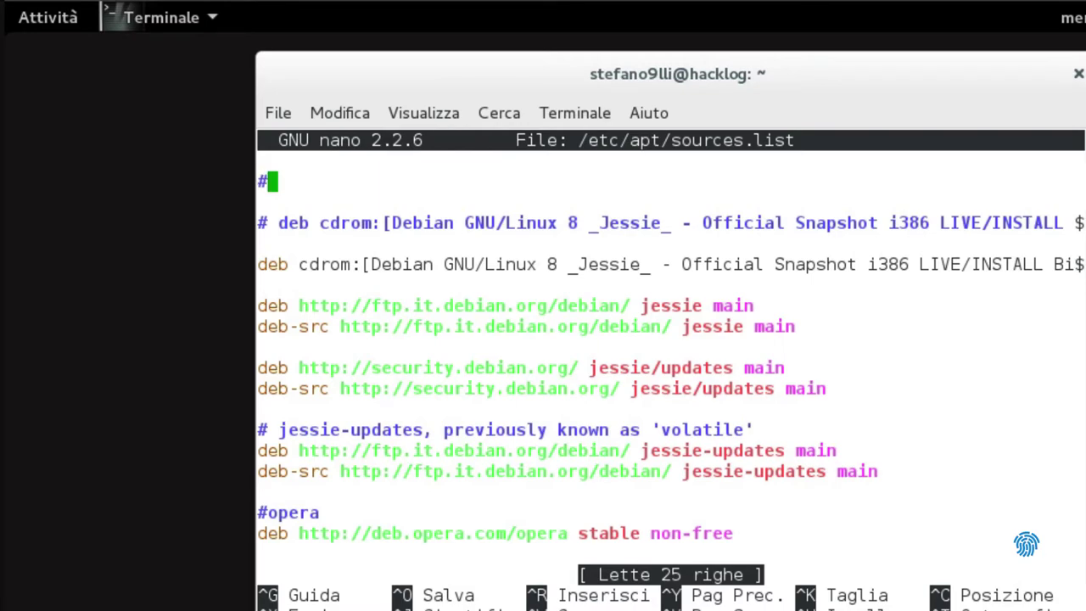
Step: Load the deb.i2p2.de repository page in Firefox ESR
{"action": "mouse_move", "coordinate": [4, 3]}
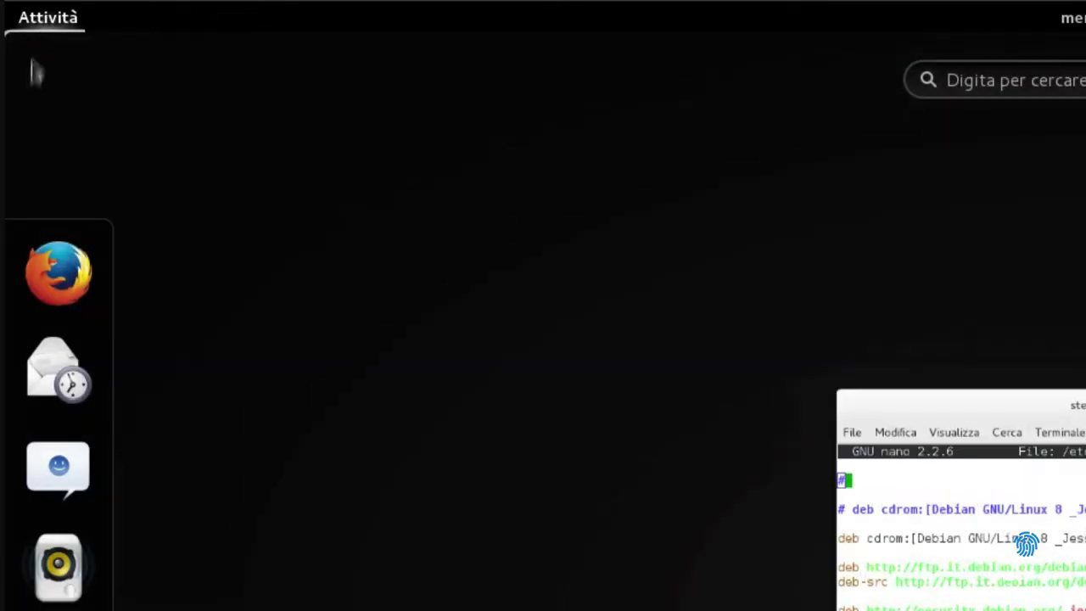
{"action": "left_click", "coordinate": [58, 276]}
{"action": "left_click", "coordinate": [197, 142]}
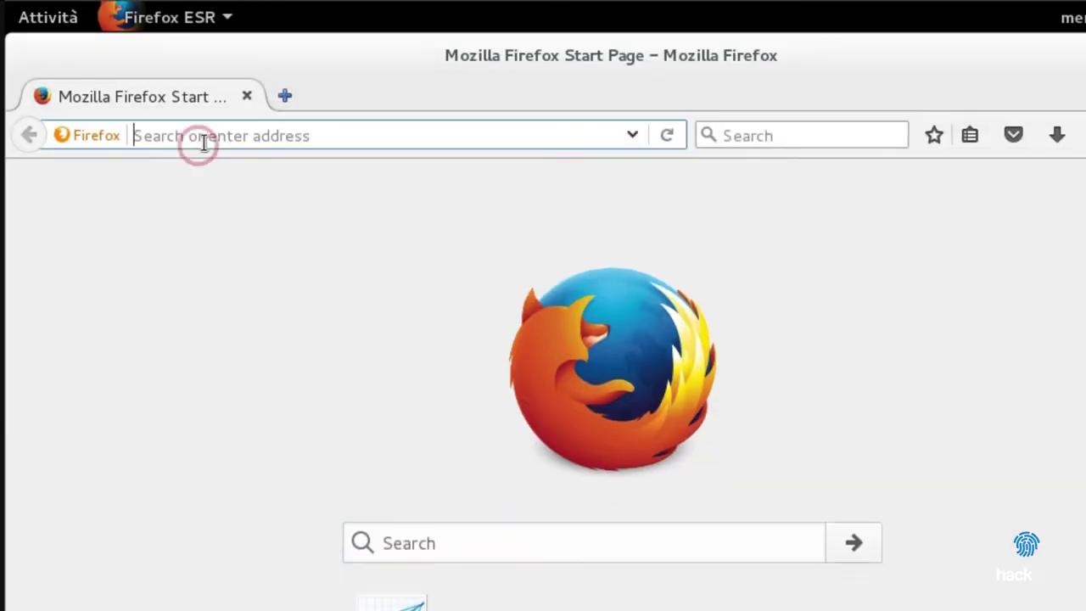
{"action": "type", "text": "deb"}
{"action": "key", "text": "Escape"}
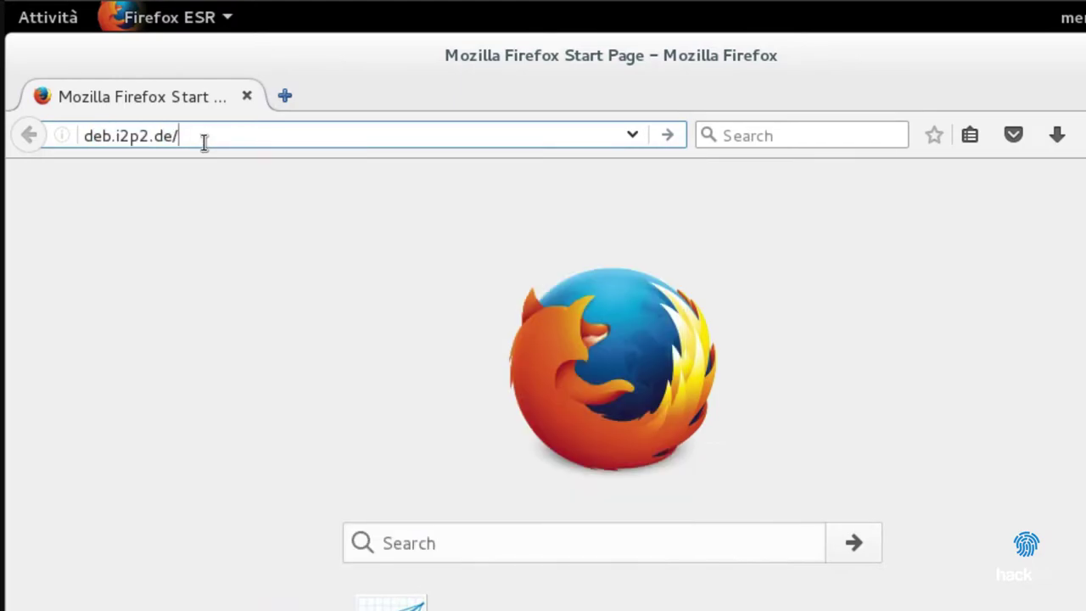
{"action": "key", "text": "Return"}
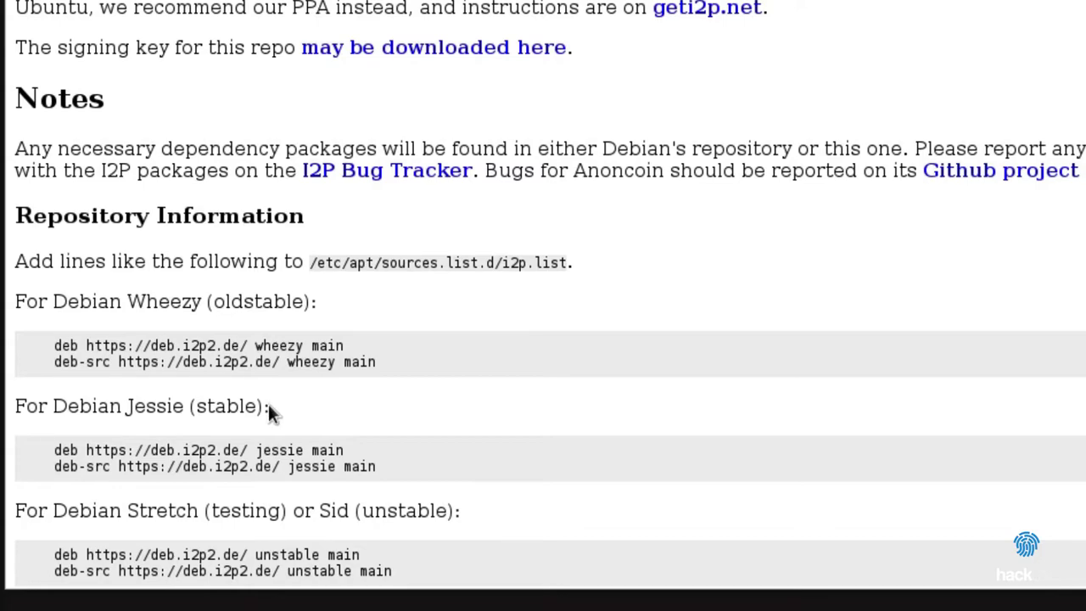
Step: Copy the two Debian Jessie deb and deb-src repository lines
{"action": "left_click_drag", "start_coordinate": [20, 443], "coordinate": [391, 464]}
{"action": "key", "text": "ctrl+c"}
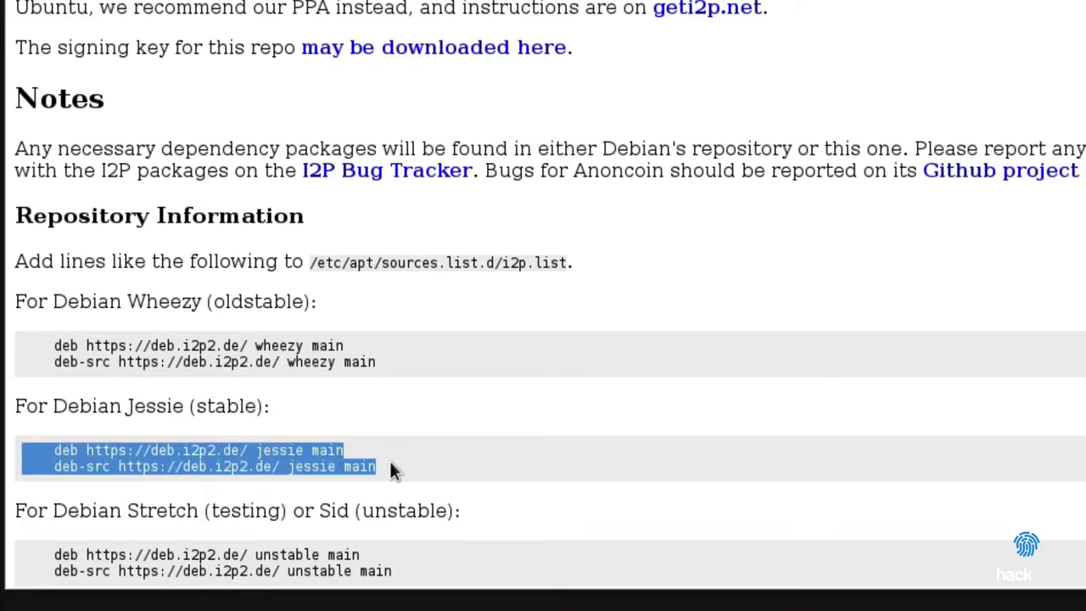
{"action": "right_click", "coordinate": [320, 468]}
{"action": "key", "text": "c"}
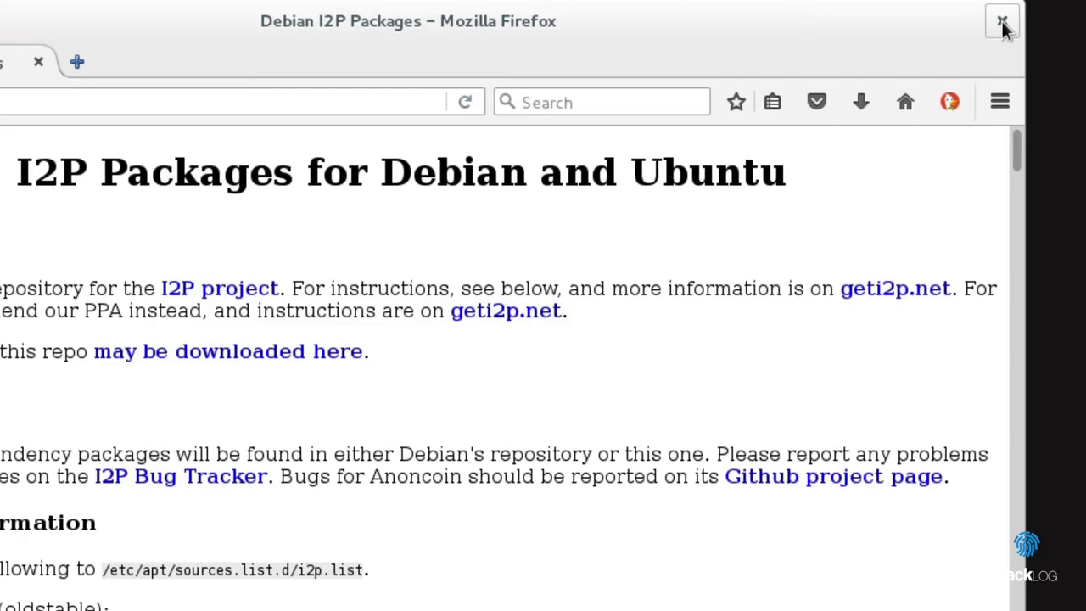
Step: Append an #I2P2 comment and the pasted deb.i2p2.de jessie lines to sources.list
{"action": "left_click", "coordinate": [1002, 22]}
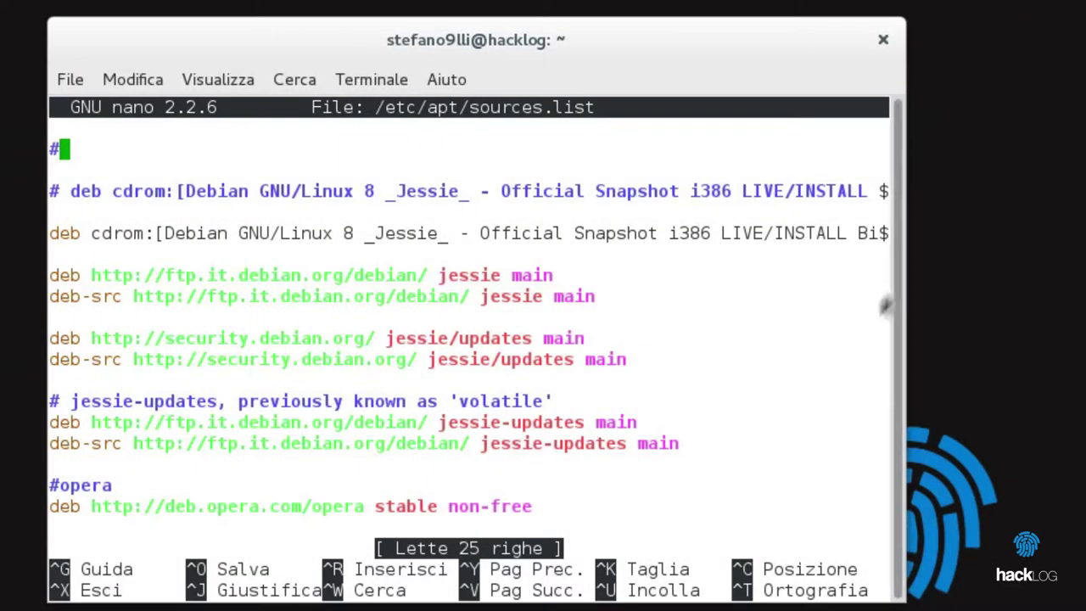
{"action": "key", "text": "ctrl+v"}
{"action": "key", "text": "ctrl+v"}
{"action": "key", "text": "Return"}
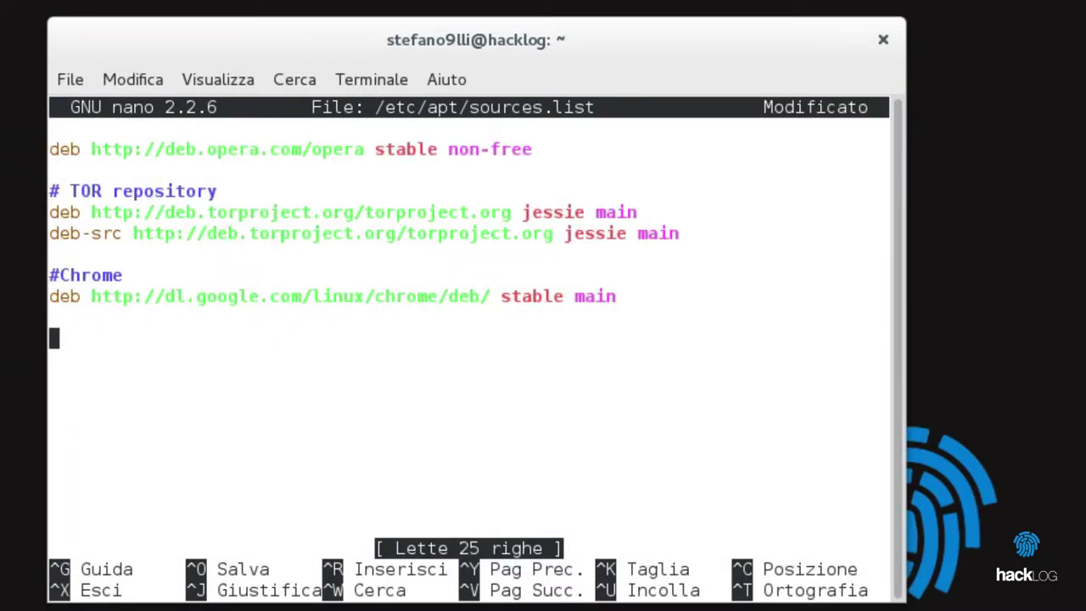
{"action": "type", "text": "#I2P2"}
{"action": "key", "text": "Return"}
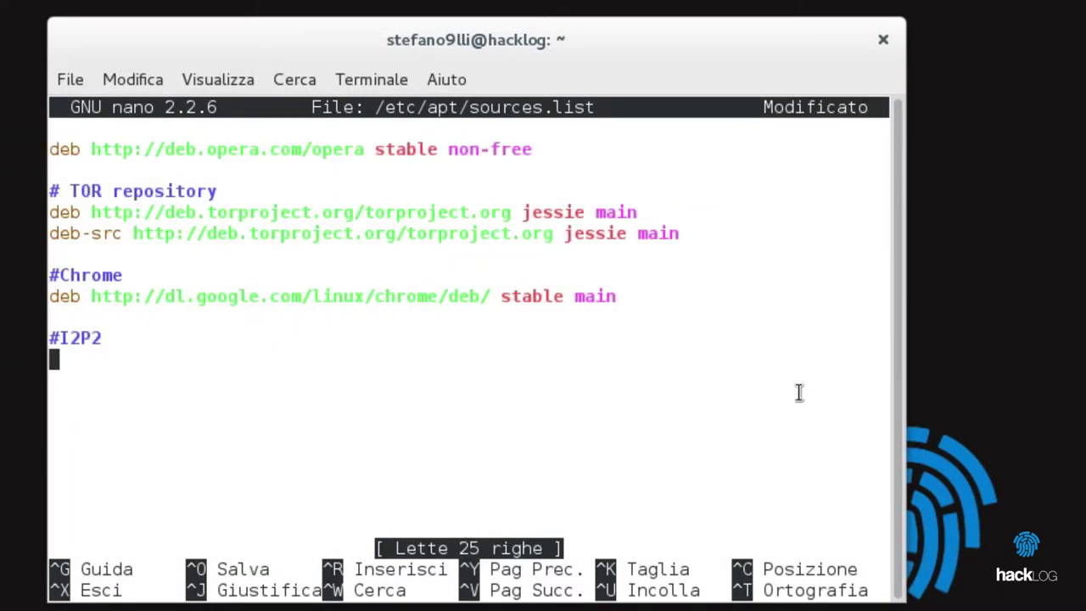
{"action": "key", "text": "ctrl+shift+v"}
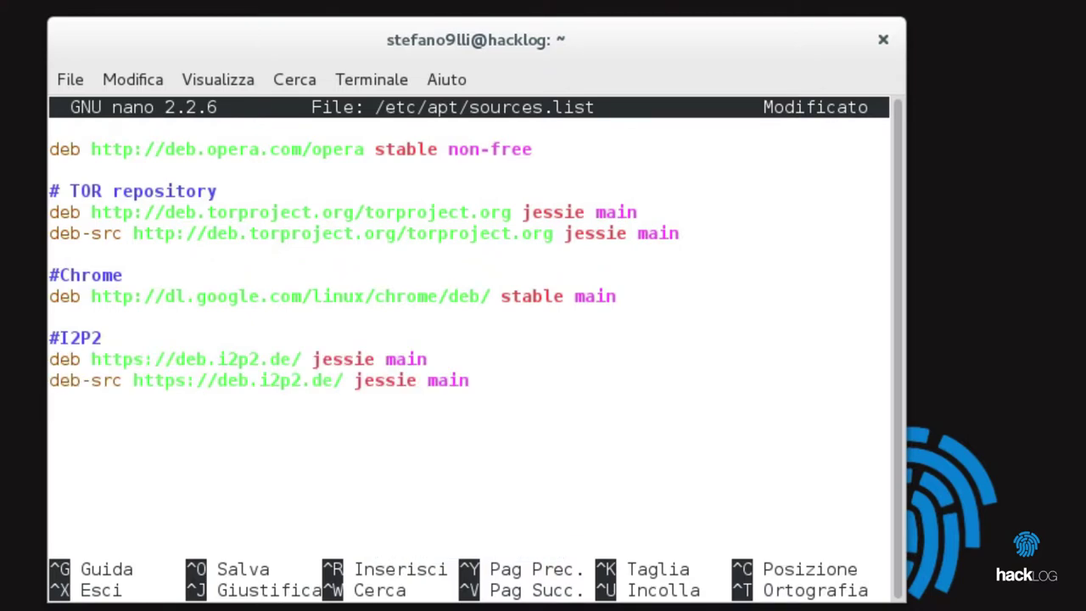
Step: Save sources.list and exit nano
{"action": "key", "text": "ctrl+x"}
{"action": "key", "text": "s"}
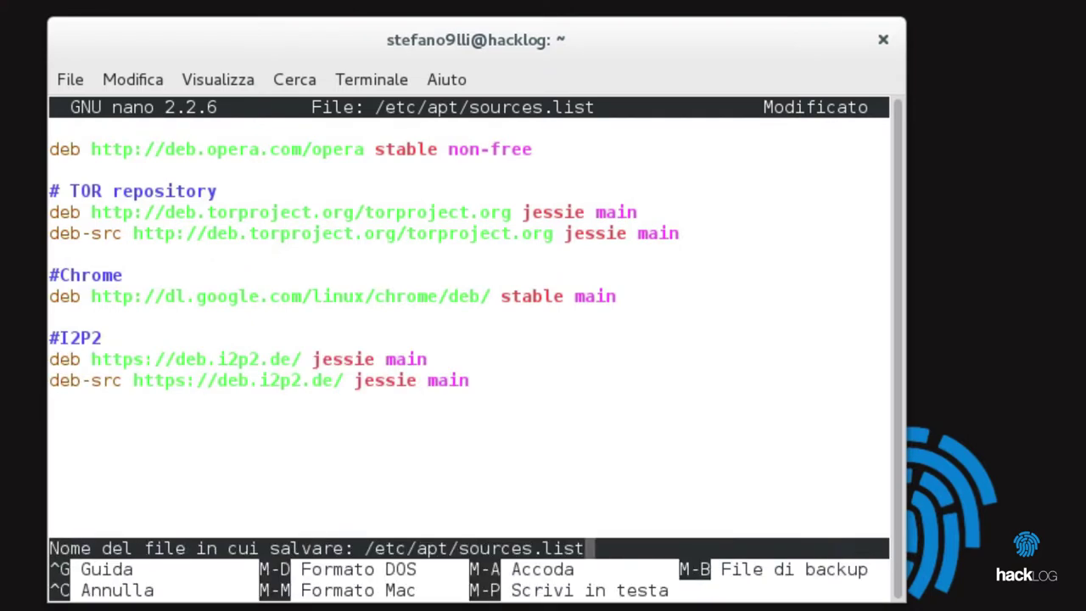
{"action": "key", "text": "Return"}
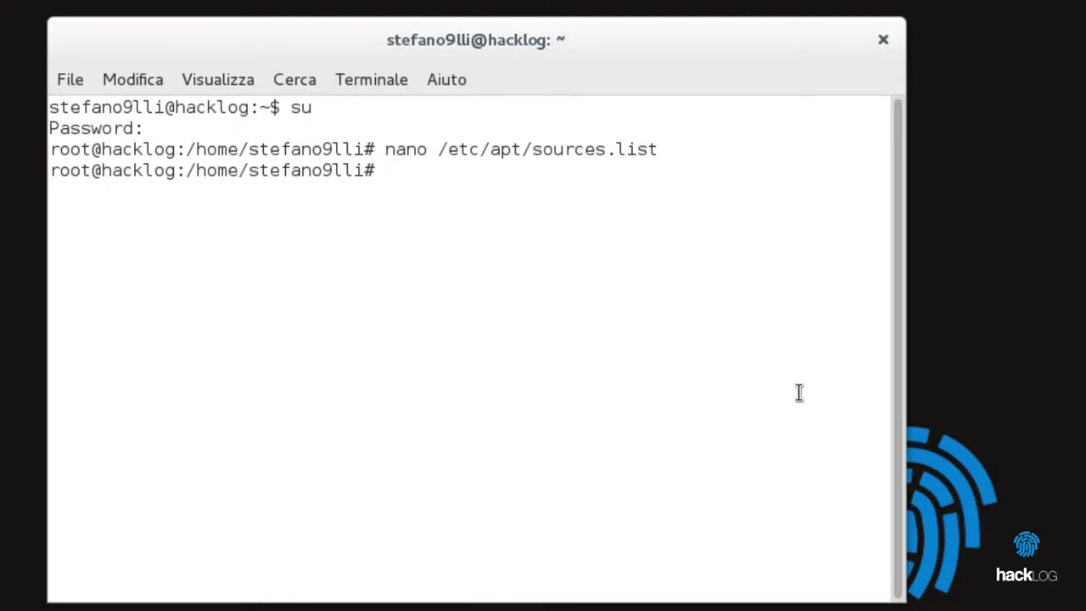
Step: Run apt-get update, clear the screen, then install apt-transport-https
{"action": "type", "text": "apt-get update"}
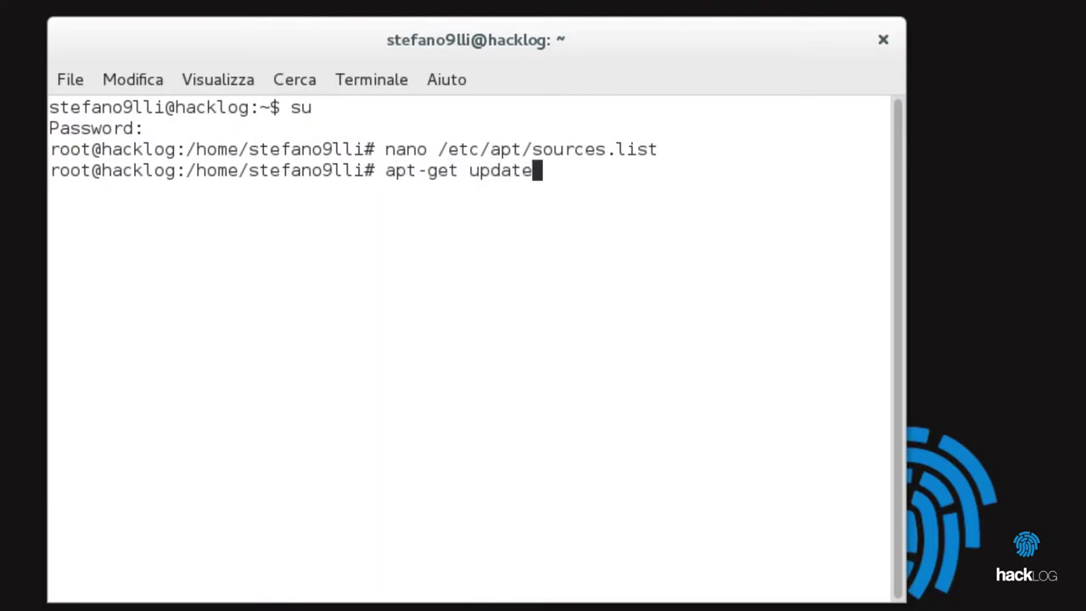
{"action": "key", "text": "Return"}
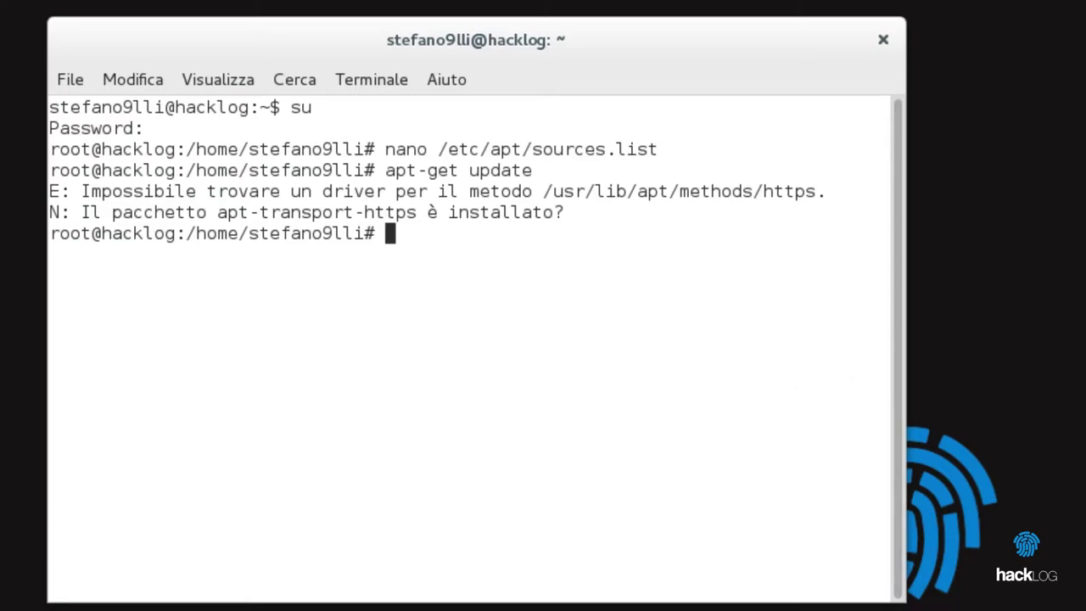
{"action": "key", "text": "ctrl+l"}
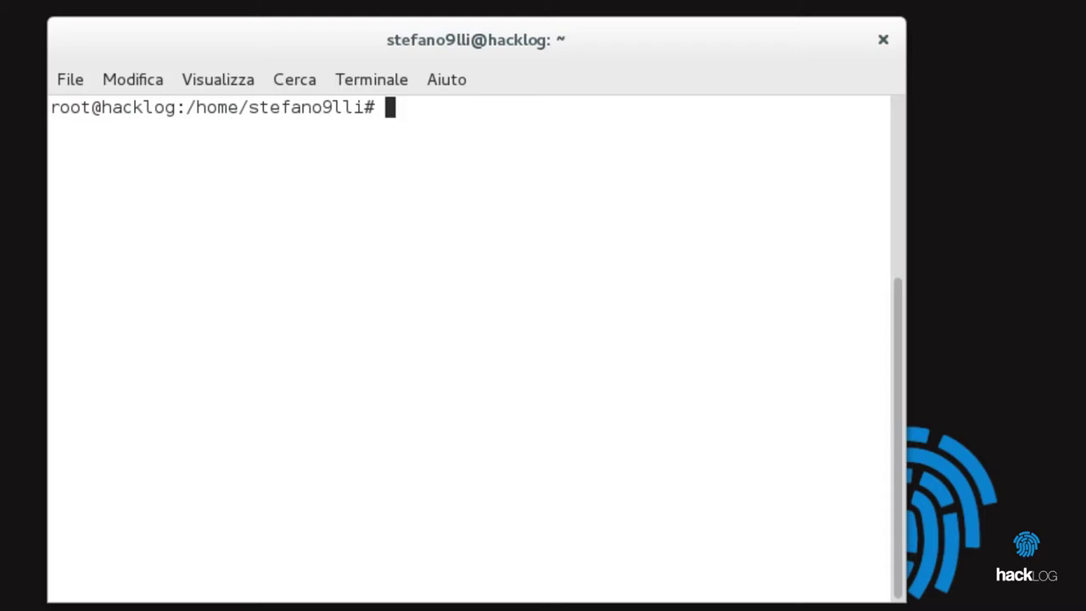
{"action": "type", "text": "apt-get install a"}
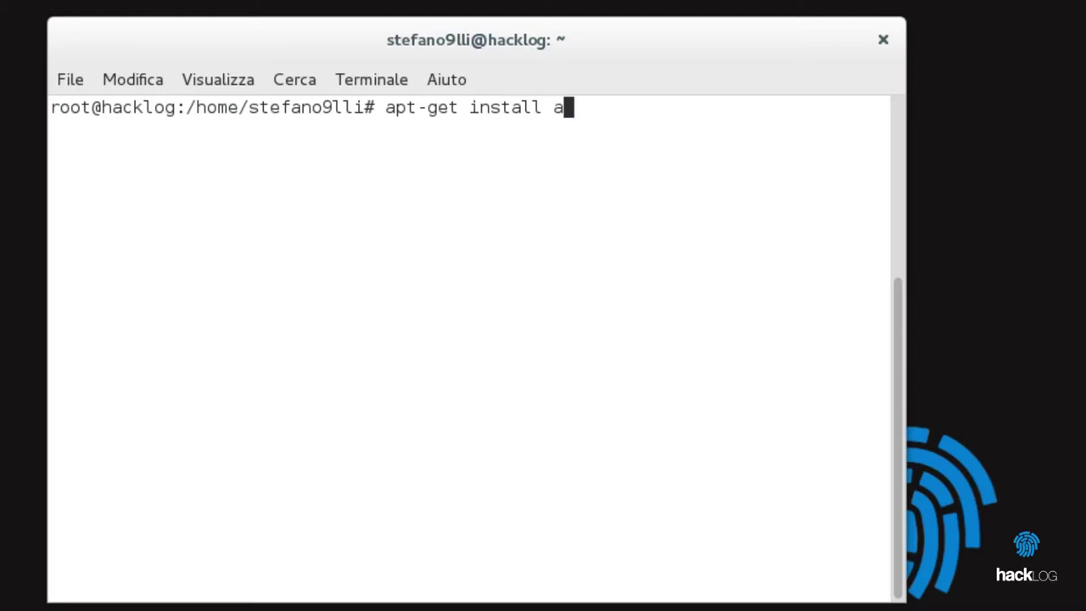
{"action": "type", "text": "pt-transport-https"}
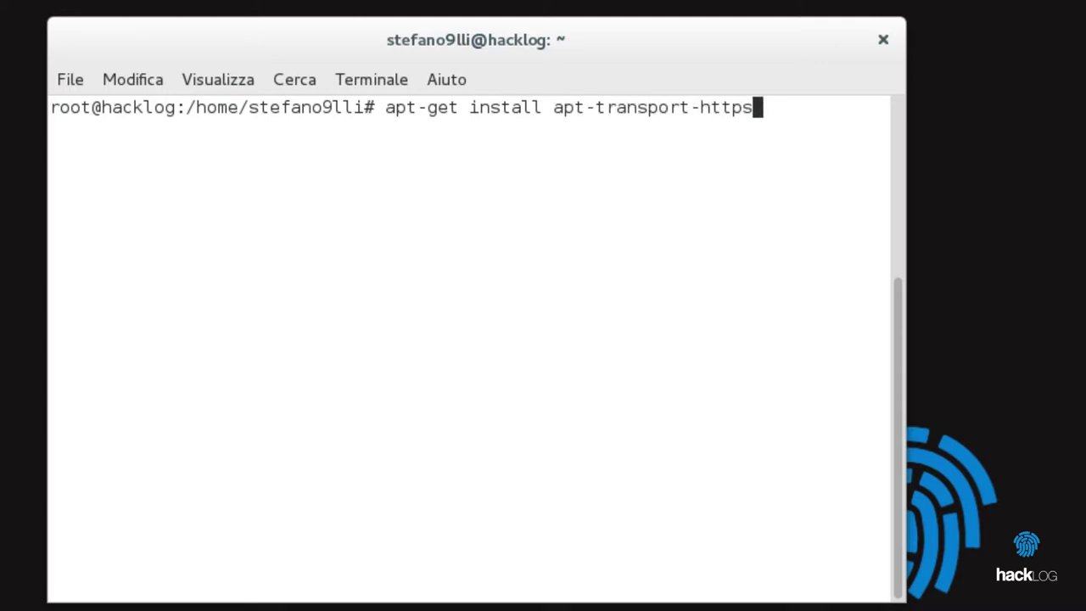
{"action": "key", "text": "Return"}
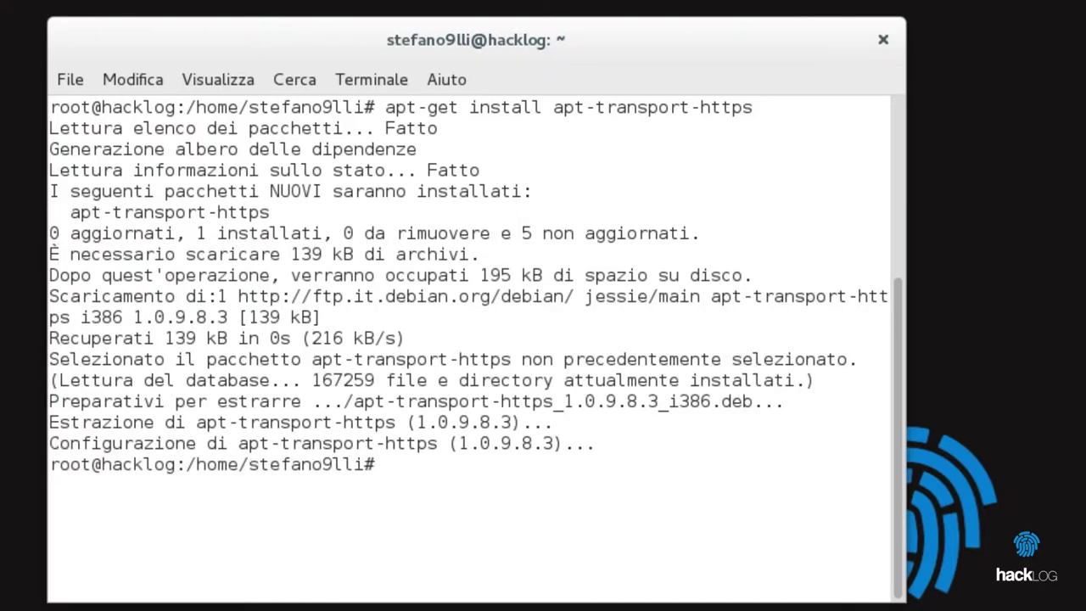
Step: Rerun apt-get update and review the downloaded package list lines
{"action": "left_click", "coordinate": [782, 464]}
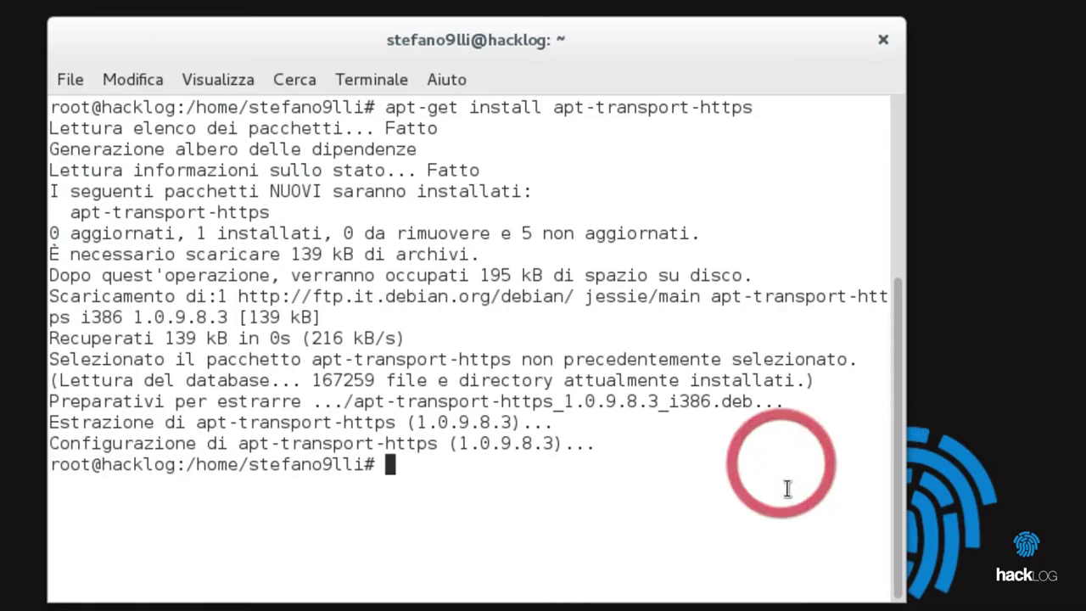
{"action": "type", "text": "apt-get update"}
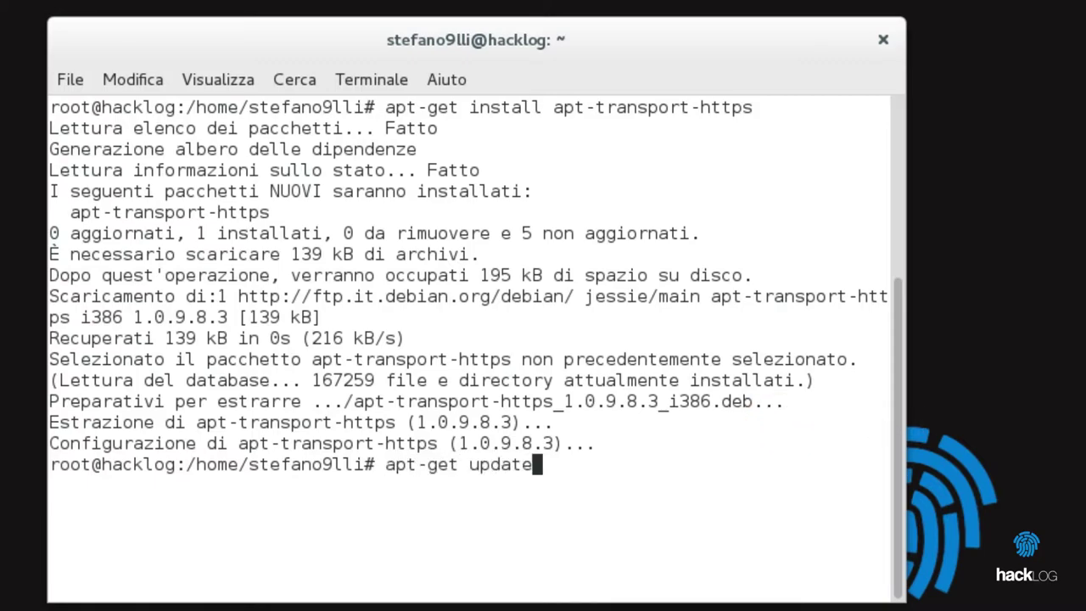
{"action": "key", "text": "Return"}
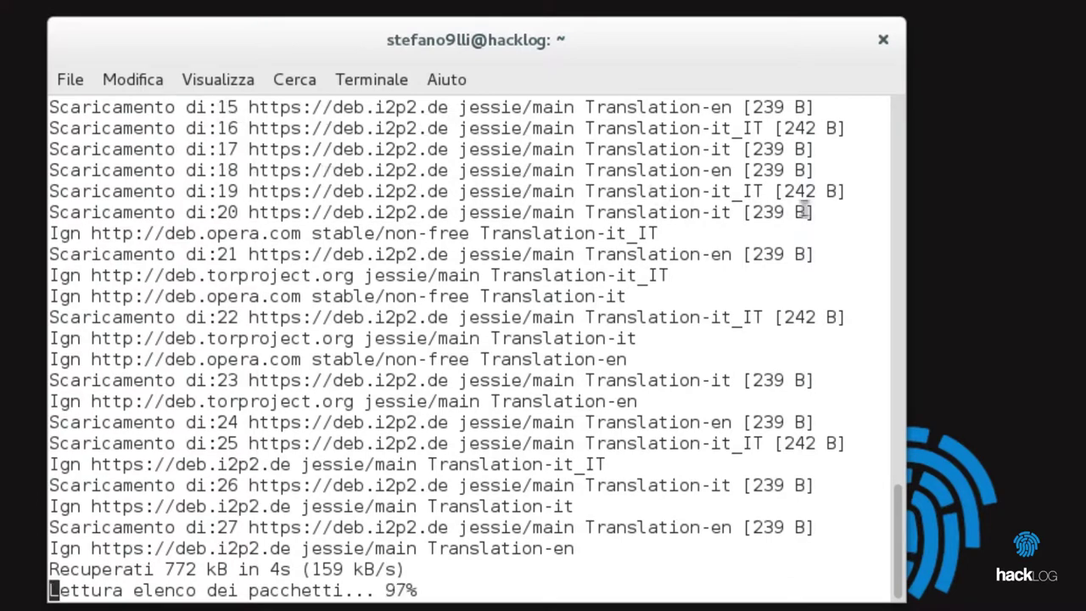
{"action": "left_click_drag", "start_coordinate": [835, 211], "coordinate": [48, 107]}
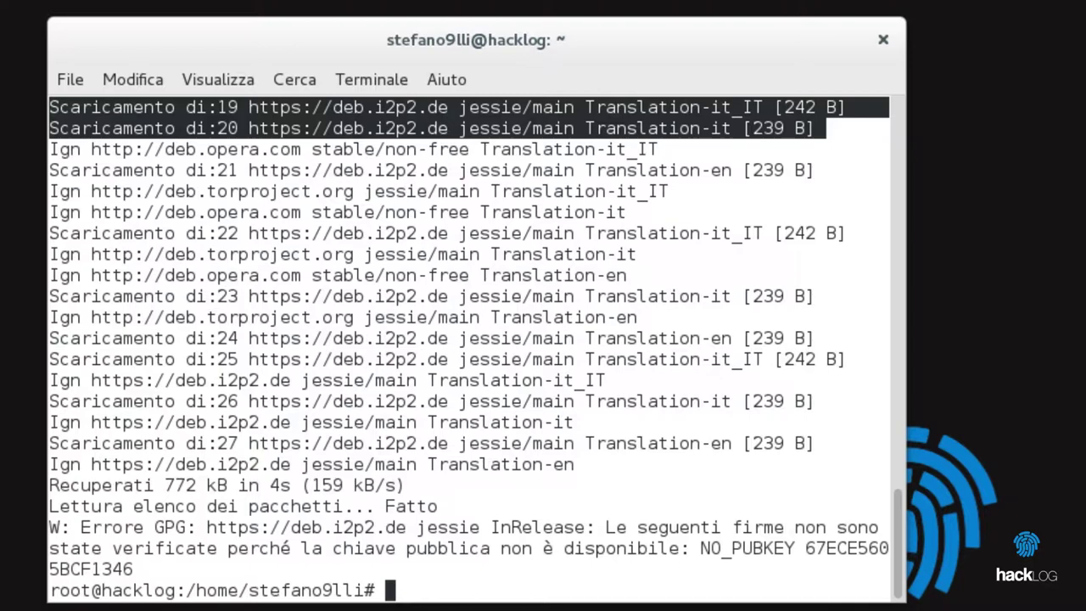
Step: Install i2p-keyring and refresh package lists, answering 's' to both prompts
{"action": "type", "text": "apt-get install "}
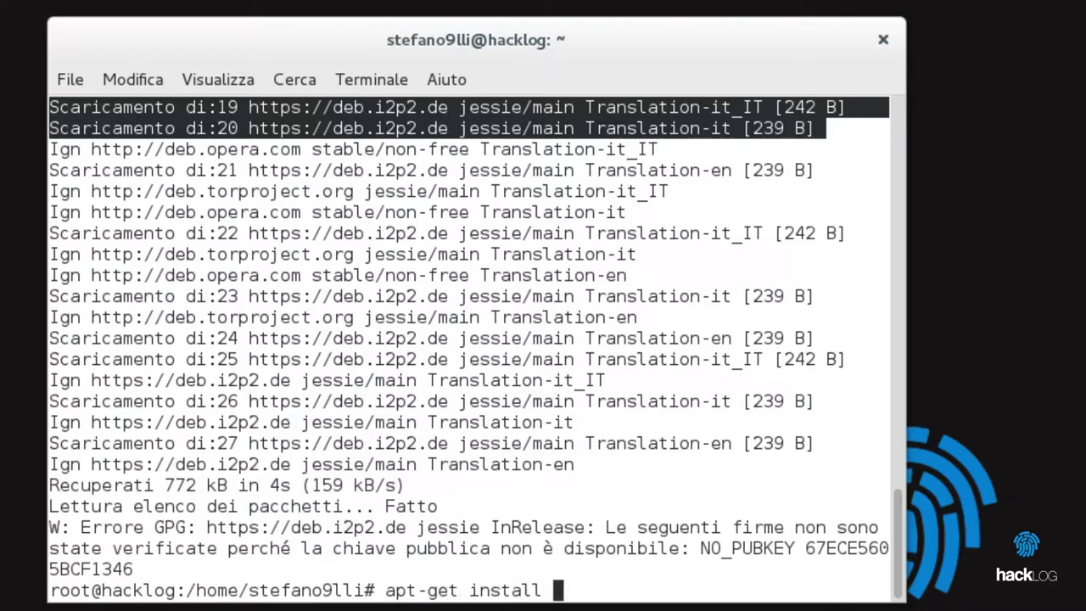
{"action": "type", "text": "i2p-keyring && apt-get update"}
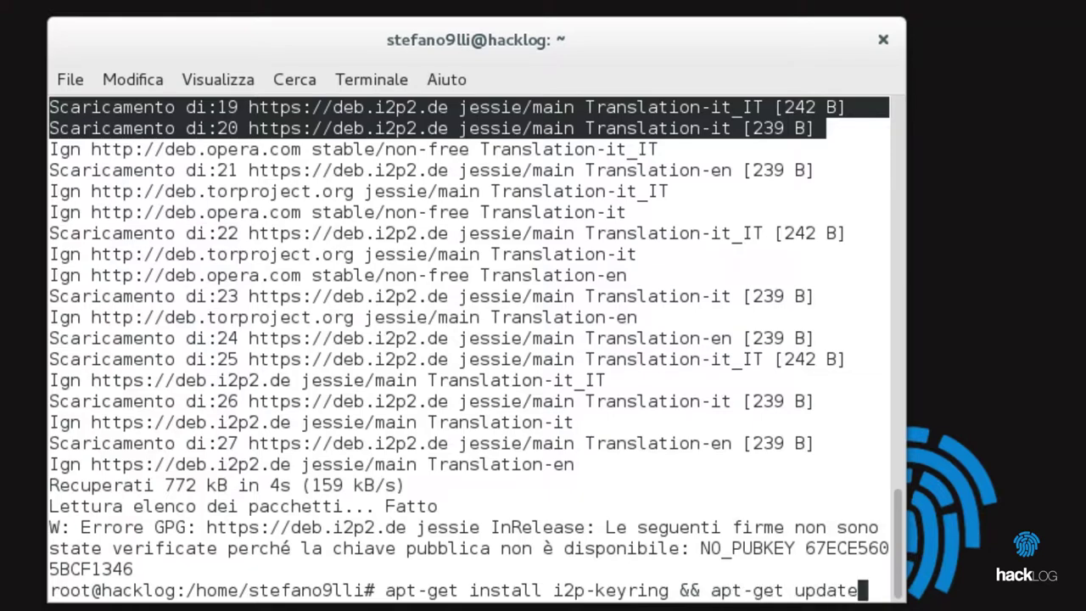
{"action": "left_click_drag", "start_coordinate": [134, 569], "coordinate": [53, 528]}
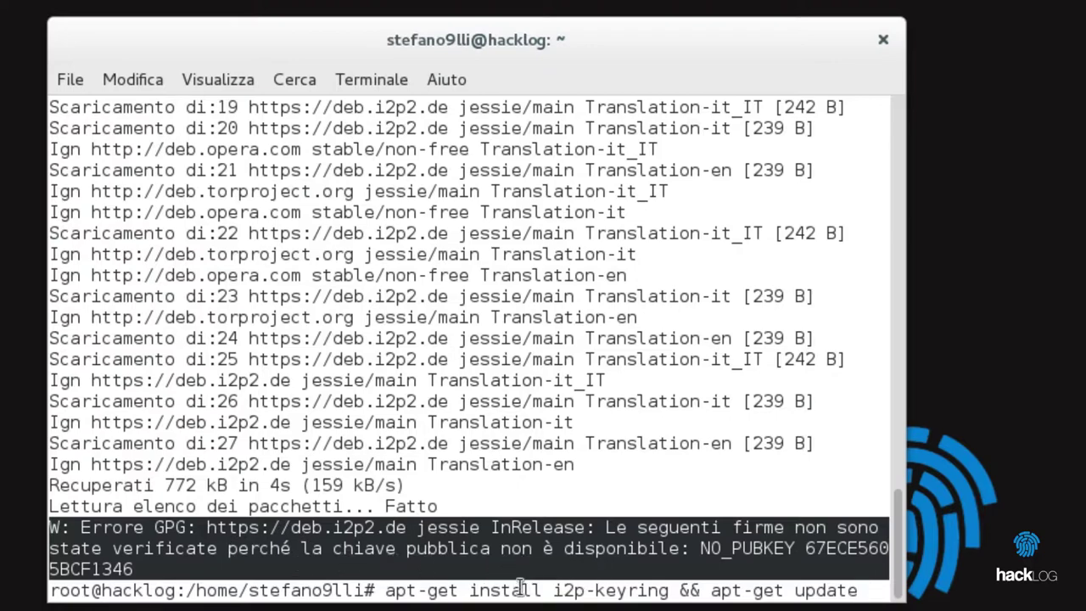
{"action": "left_click", "coordinate": [846, 584]}
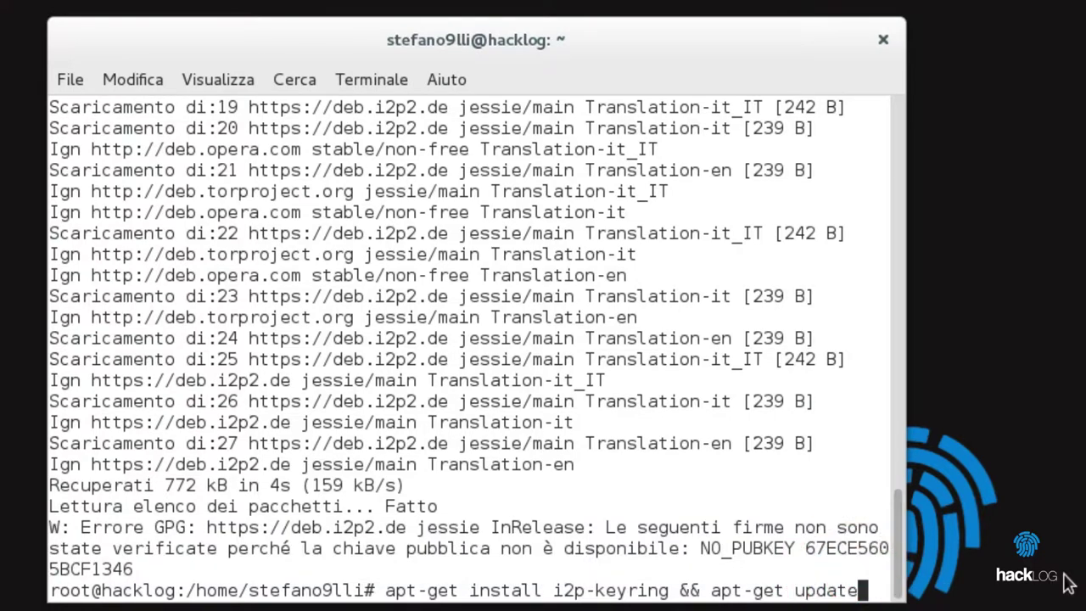
{"action": "key", "text": "Return"}
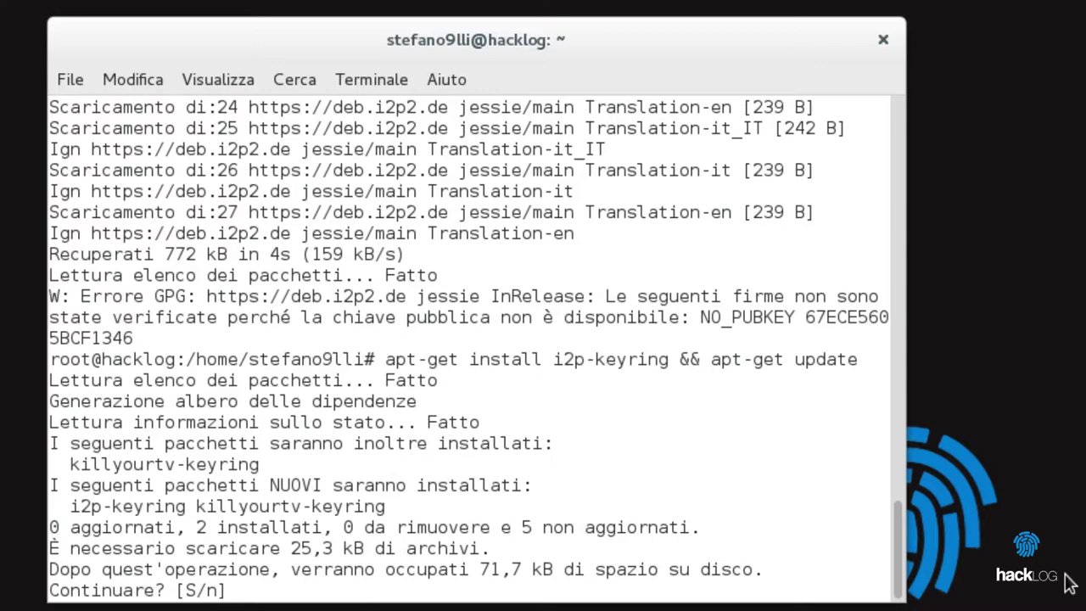
{"action": "type", "text": "s"}
{"action": "key", "text": "Return"}
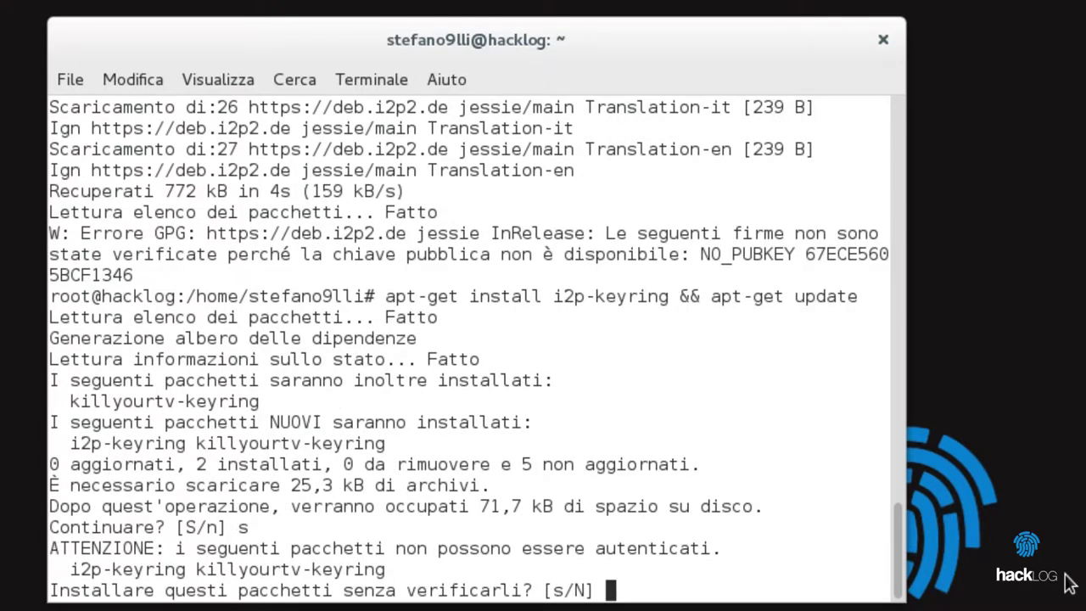
{"action": "type", "text": "s"}
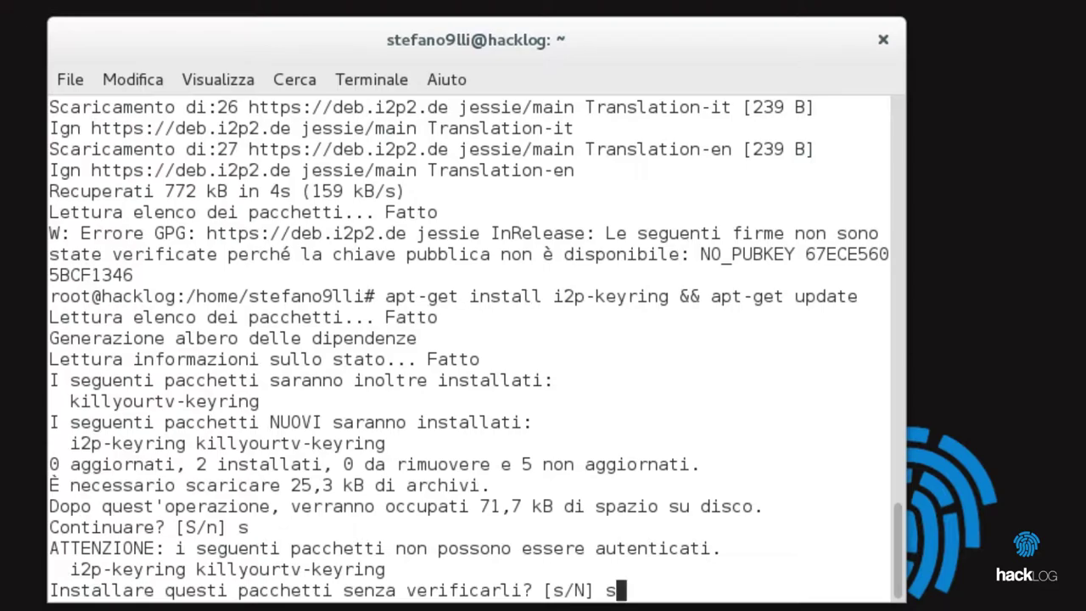
{"action": "key", "text": "Return"}
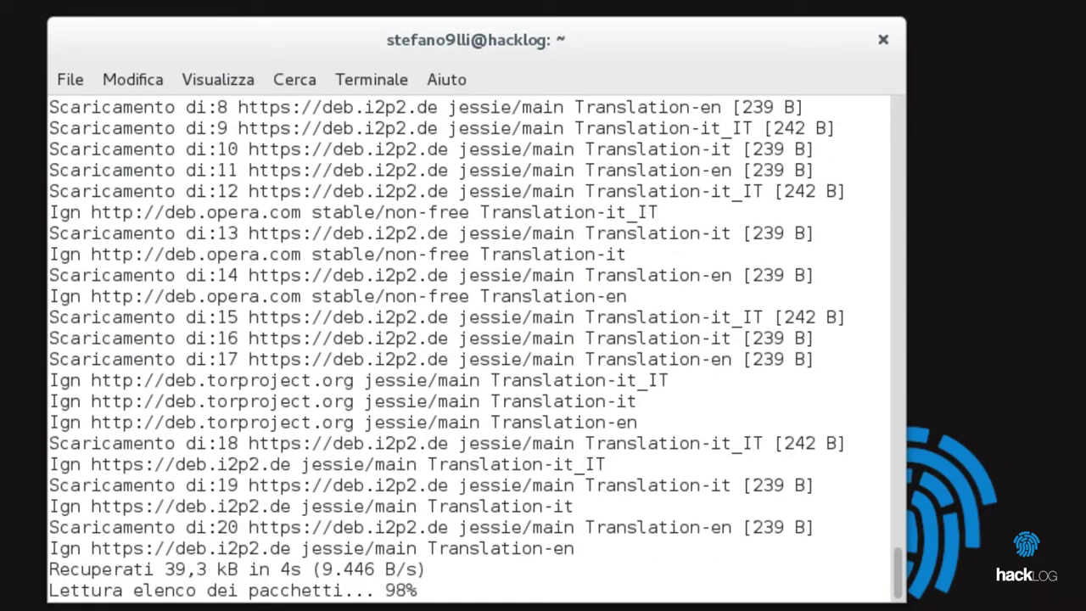
Step: Install i2p and i2p-keyring, confirming with 's', then exit the root shell
{"action": "key", "text": "ctrl+l"}
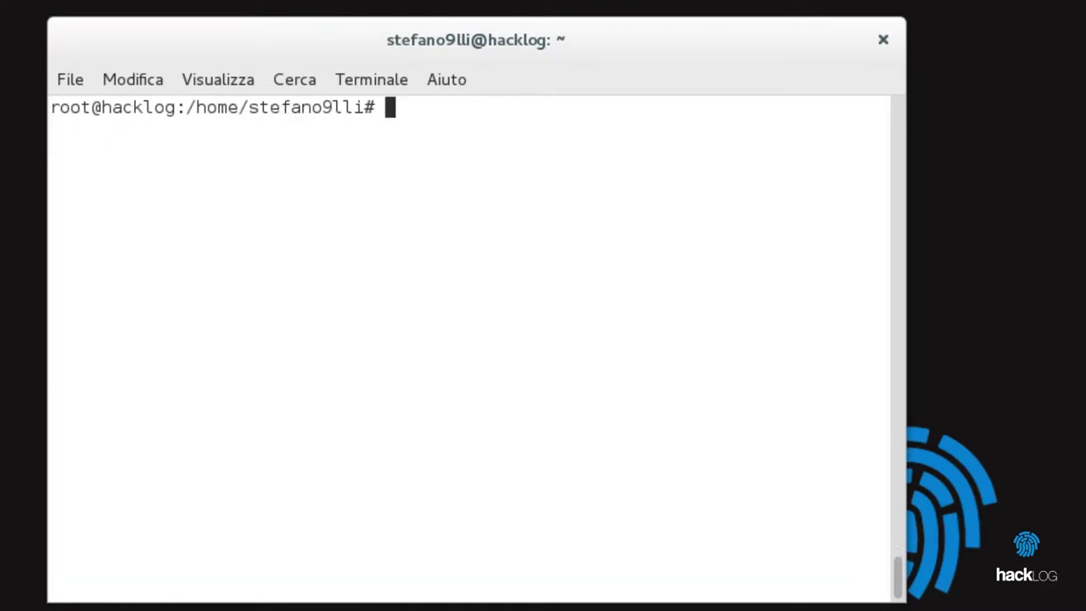
{"action": "type", "text": "apt-get install i2p "}
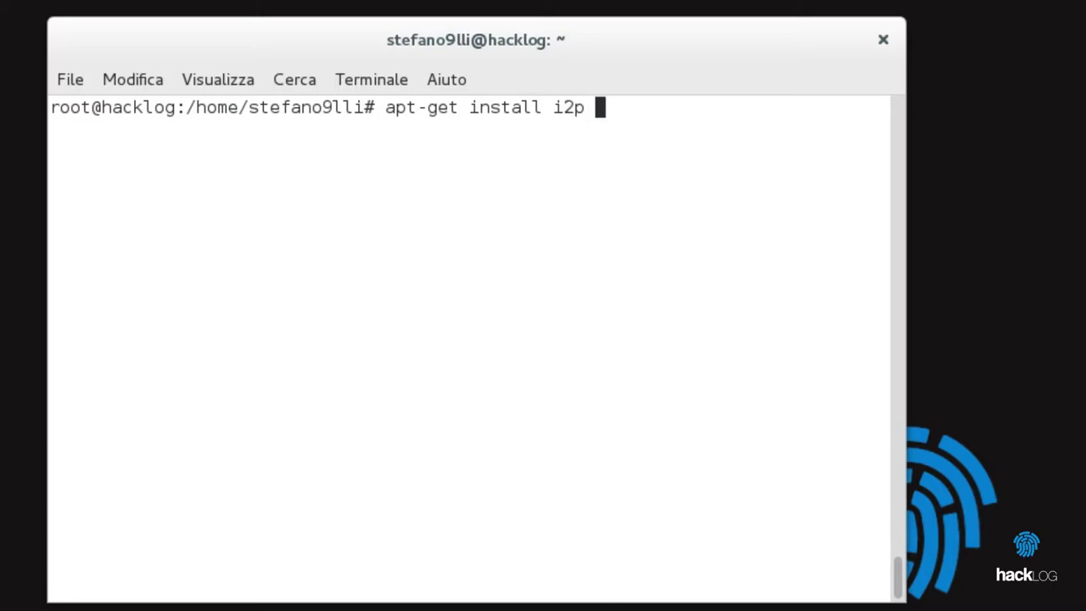
{"action": "type", "text": "i2p-keyring"}
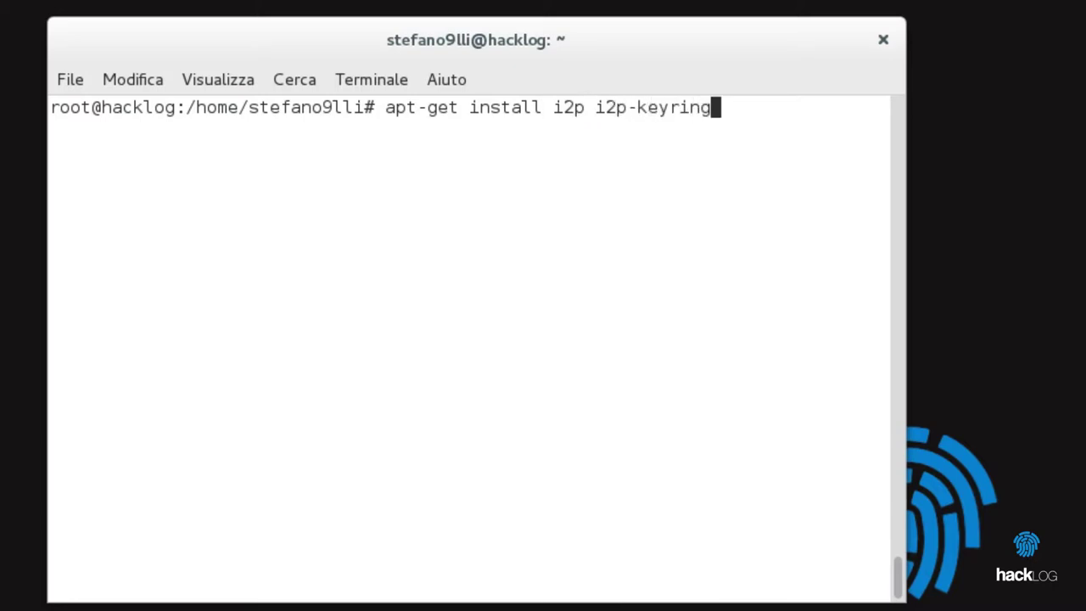
{"action": "key", "text": "Return"}
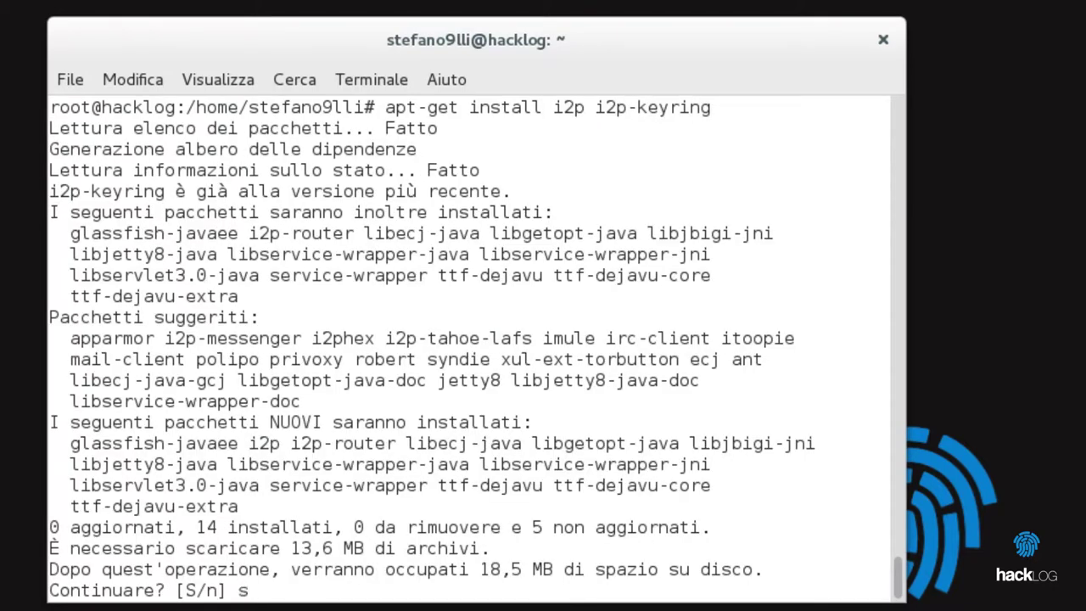
{"action": "type", "text": "s"}
{"action": "key", "text": "Return"}
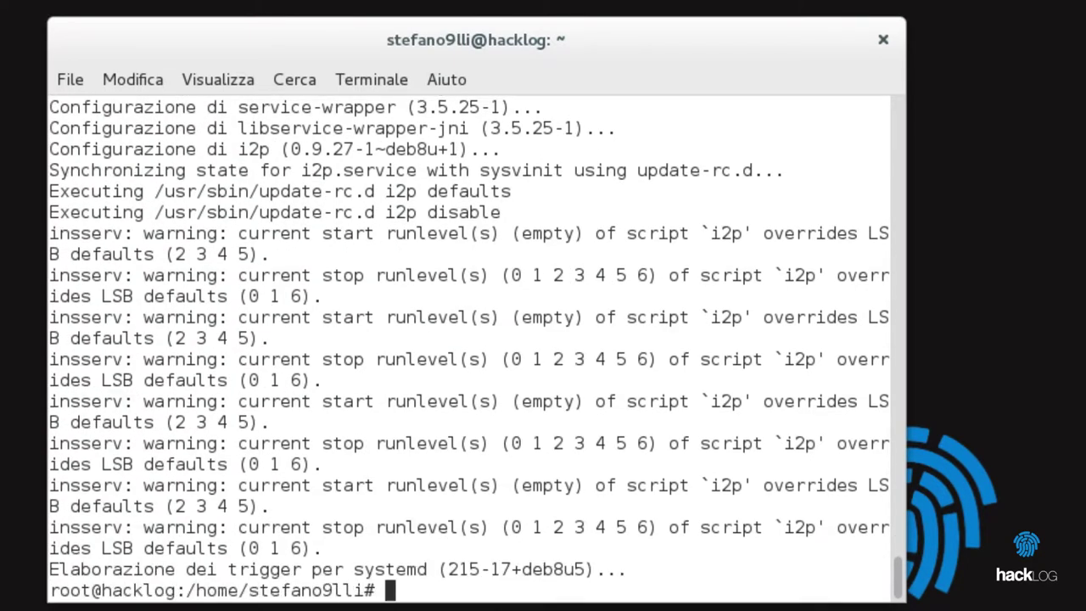
{"action": "type", "text": "exit"}
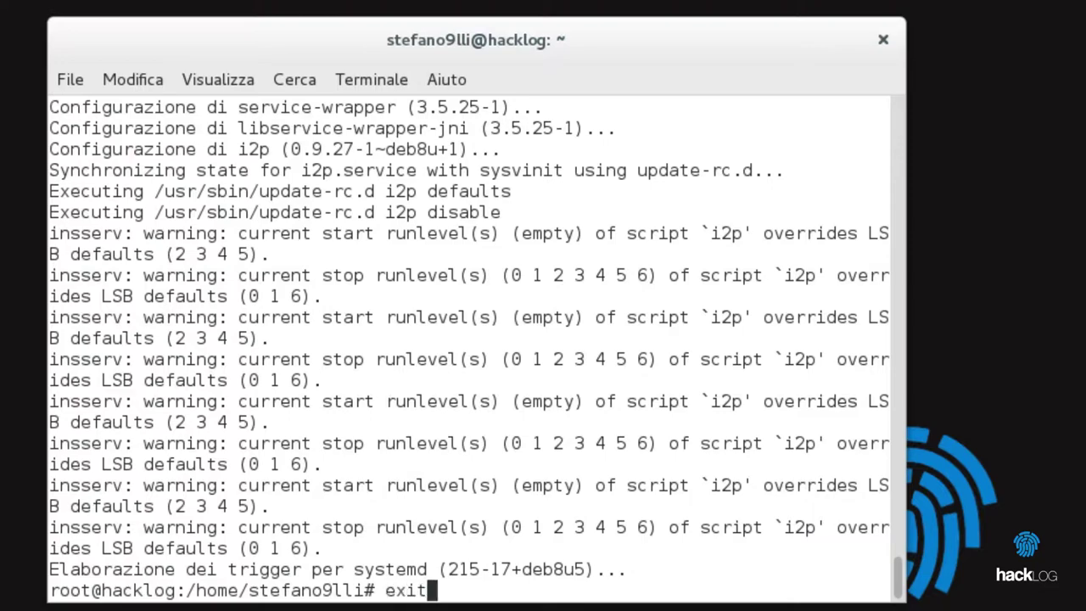
{"action": "key", "text": "Return"}
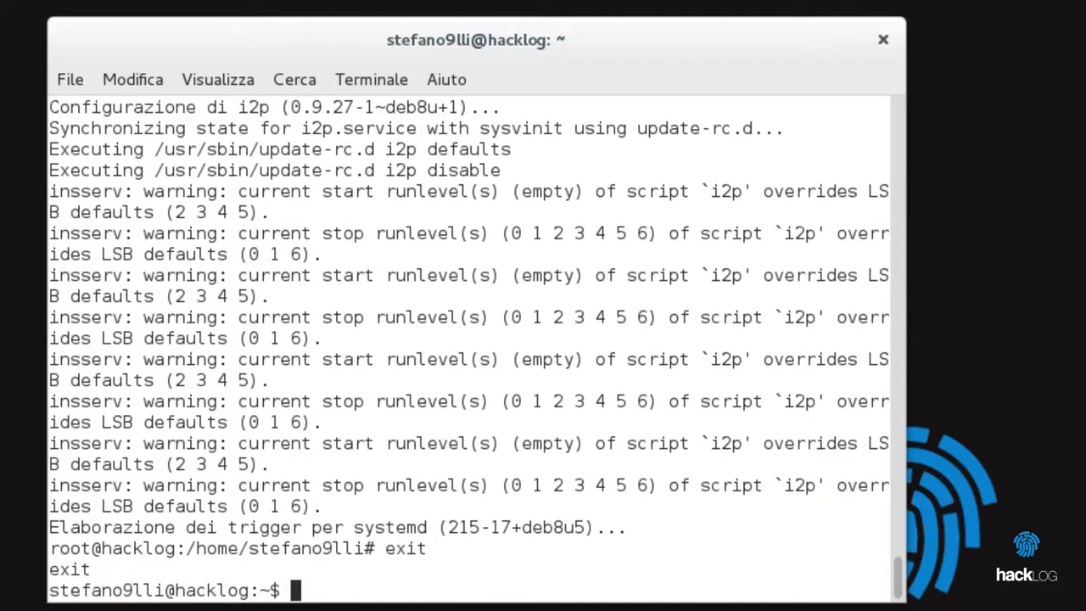
Step: Clear the screen and start the I2P service with 'i2prouter start'
{"action": "type", "text": "clear"}
{"action": "key", "text": "Return"}
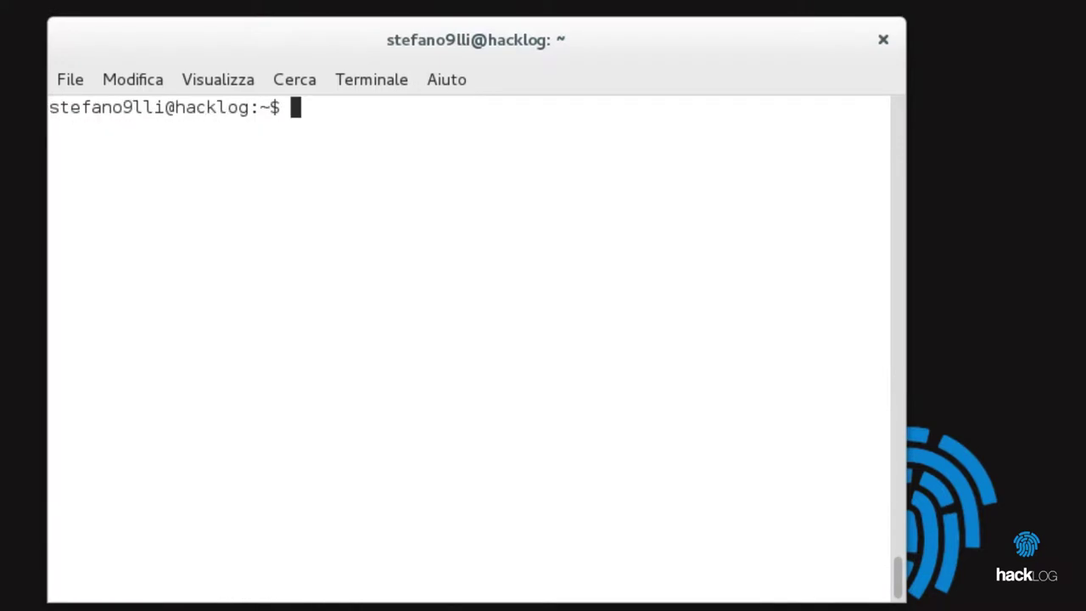
{"action": "type", "text": "i2prouter start"}
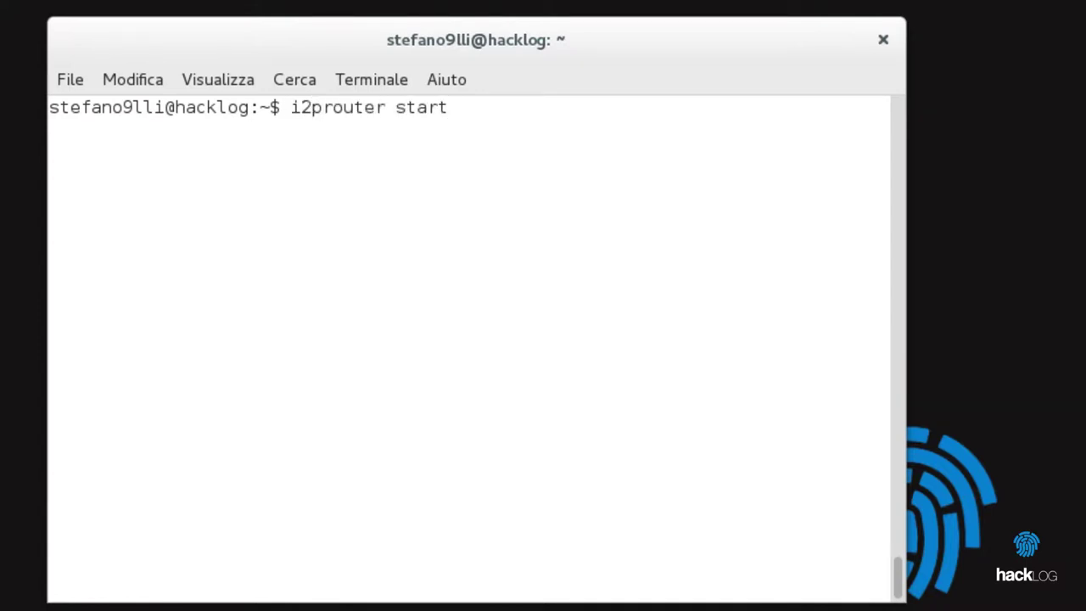
{"action": "key", "text": "Return"}
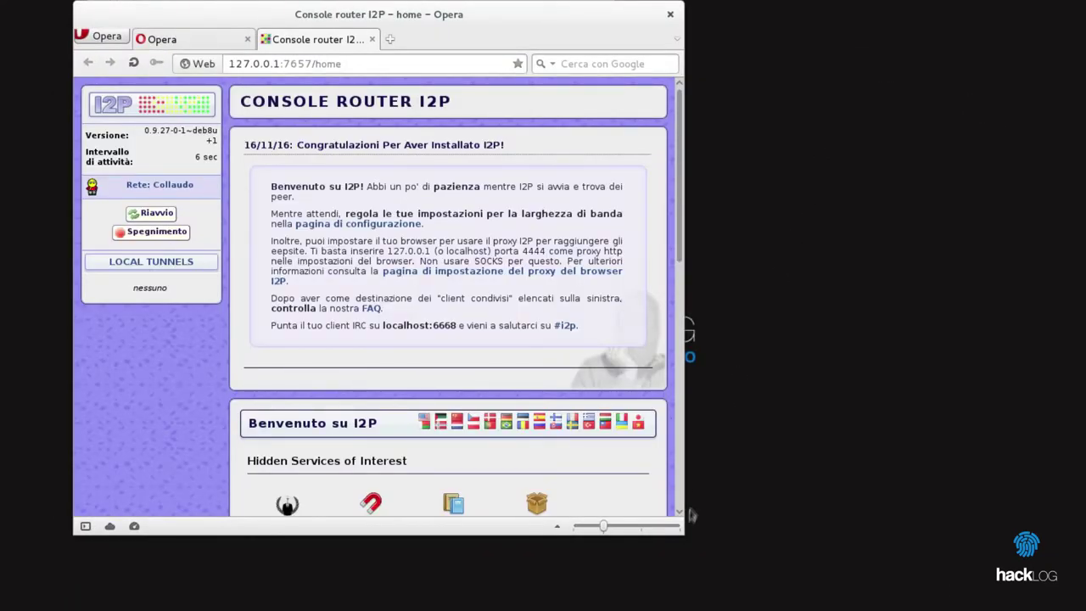
Step: Enlarge the Opera window showing the I2P Router Console home page
{"action": "left_click_drag", "start_coordinate": [679, 530], "coordinate": [1017, 603]}
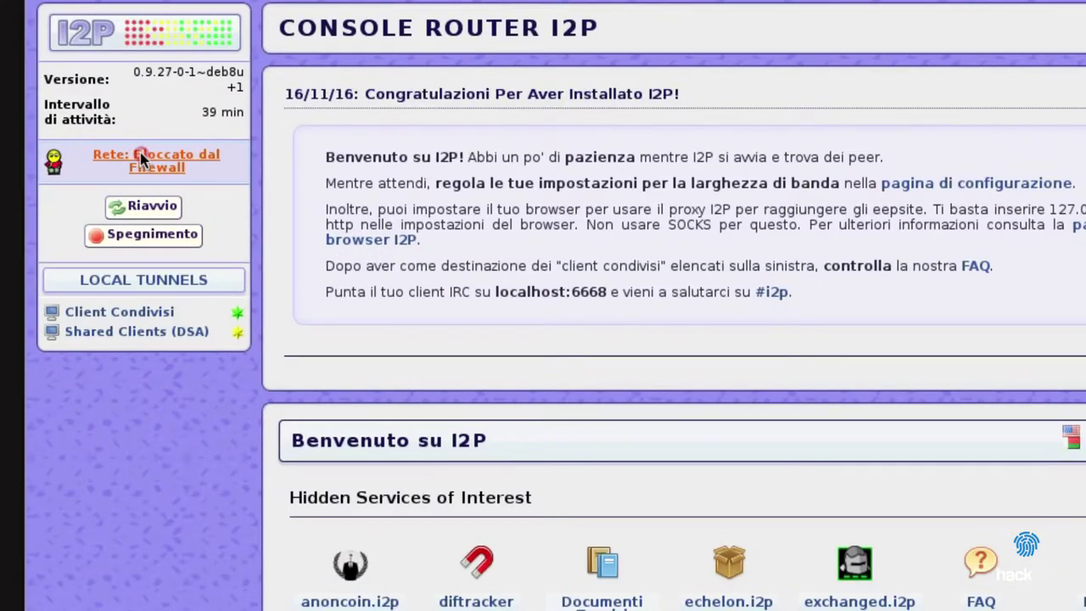
Step: Follow the 'Rete: Bloccato dal Firewall' link and read through the network configuration help
{"action": "left_click", "coordinate": [166, 193]}
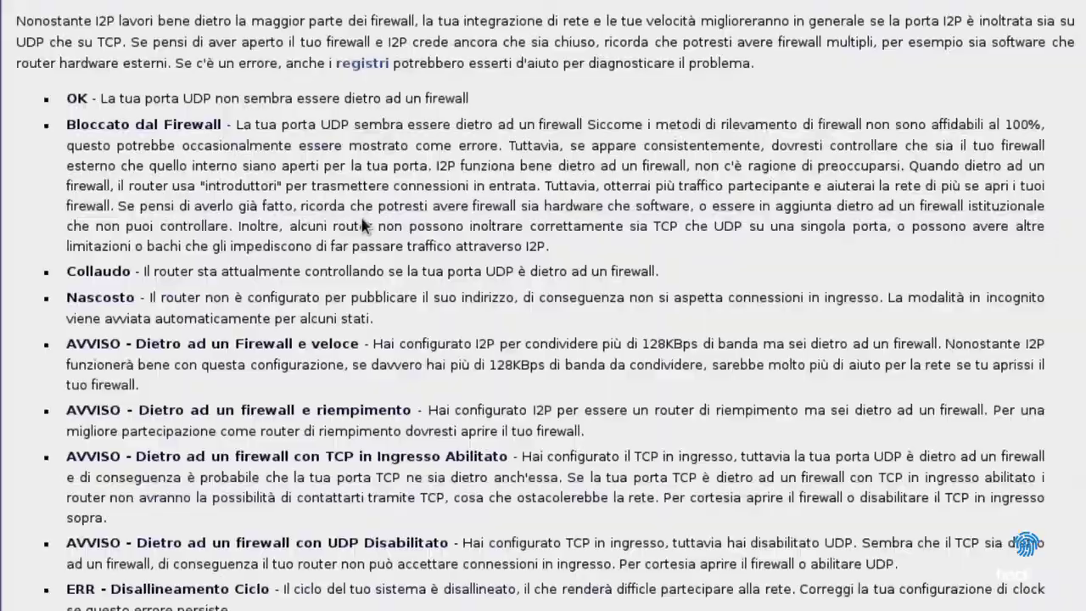
{"action": "scroll", "coordinate": [363, 219], "scroll_direction": "up", "scroll_amount": 3}
{"action": "scroll", "coordinate": [363, 221], "scroll_direction": "down", "scroll_amount": 6}
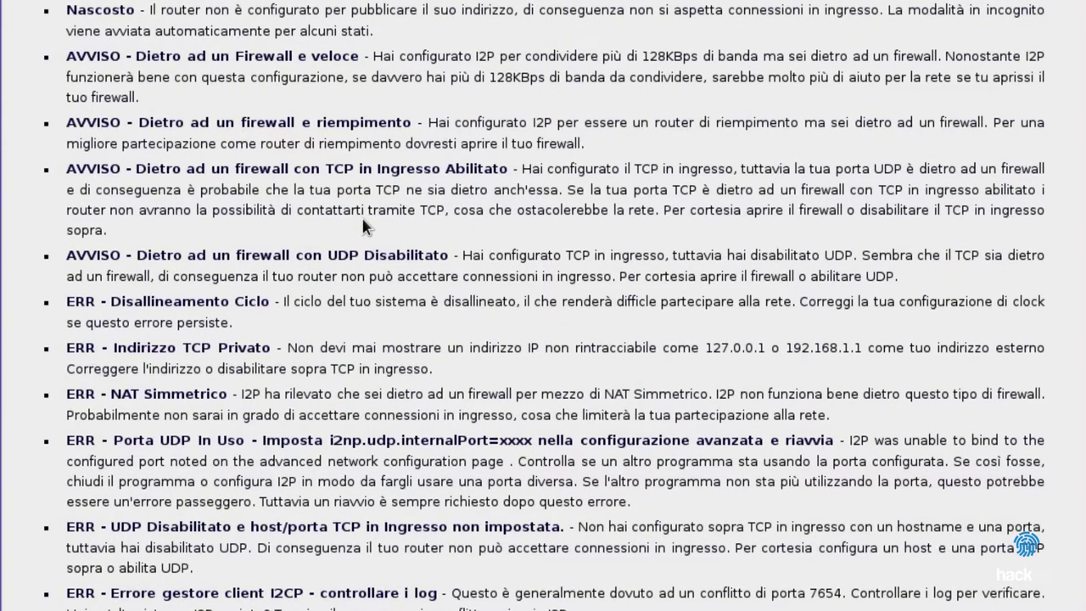
{"action": "scroll", "coordinate": [361, 219], "scroll_direction": "up", "scroll_amount": 10}
{"action": "scroll", "coordinate": [364, 222], "scroll_direction": "up", "scroll_amount": 15}
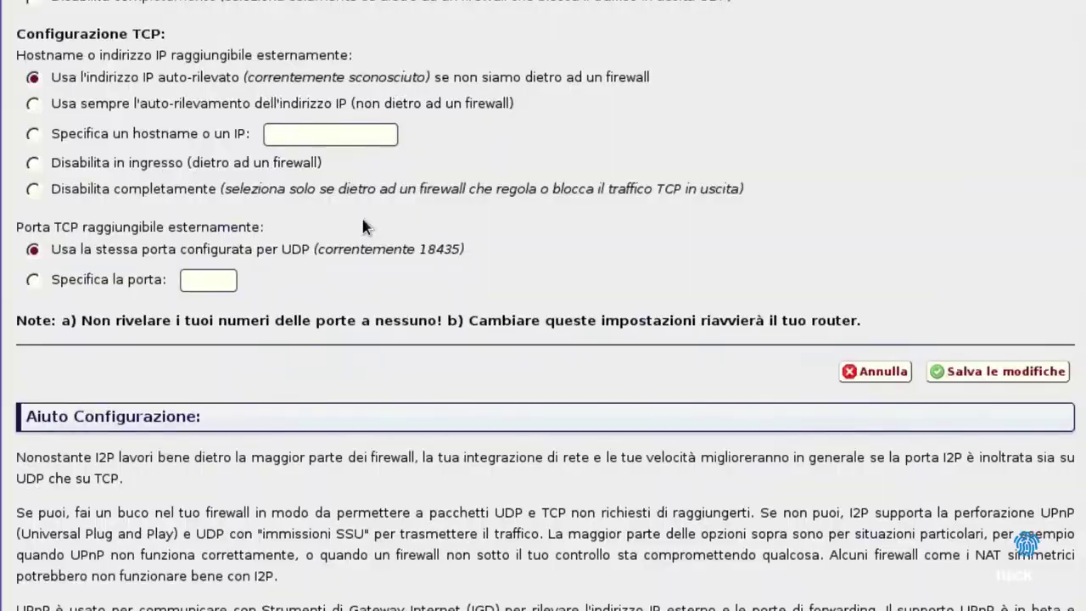
{"action": "scroll", "coordinate": [365, 220], "scroll_direction": "up", "scroll_amount": 3}
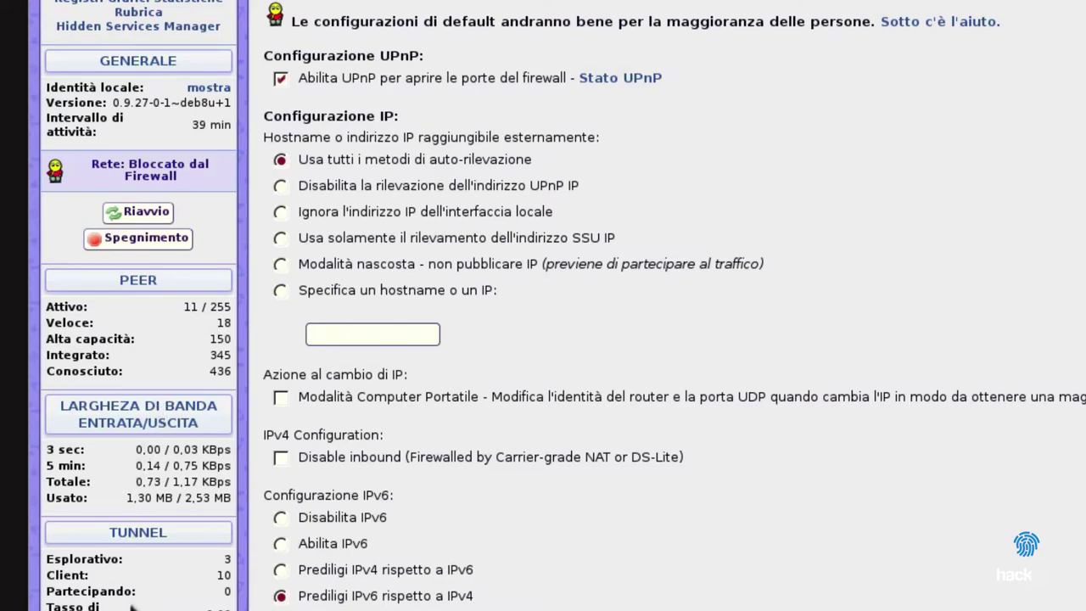
{"action": "scroll", "coordinate": [140, 602], "scroll_direction": "down", "scroll_amount": 4}
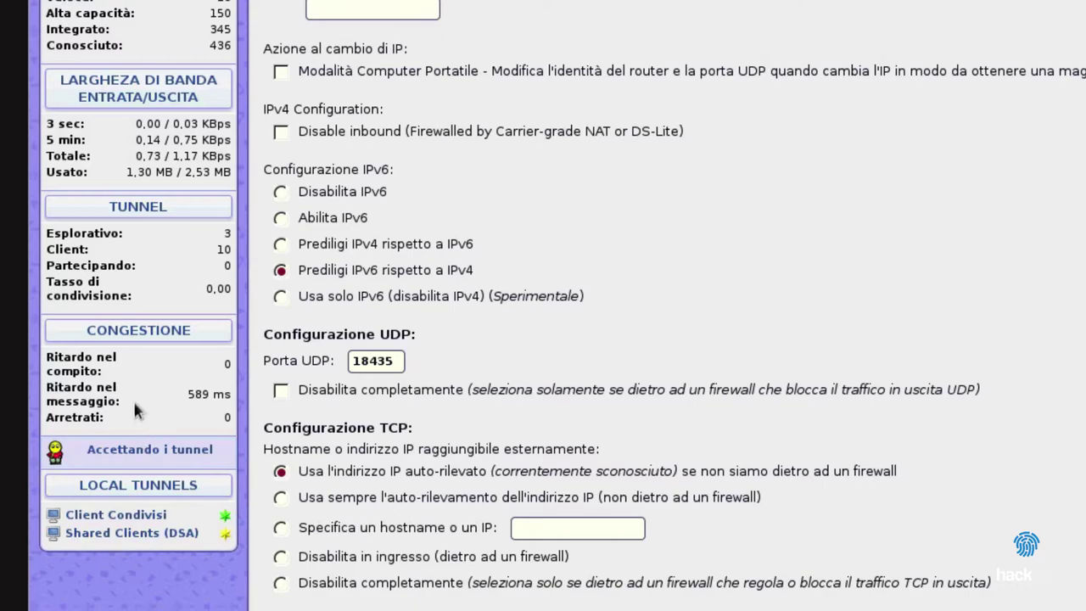
{"action": "scroll", "coordinate": [132, 399], "scroll_direction": "up", "scroll_amount": 6}
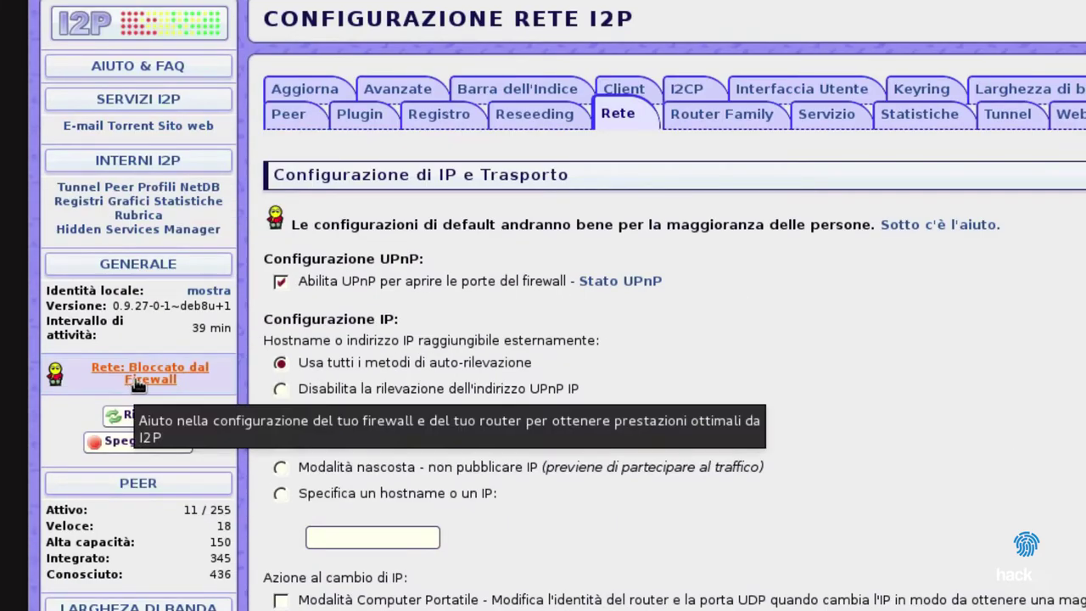
{"action": "left_click", "coordinate": [429, 243]}
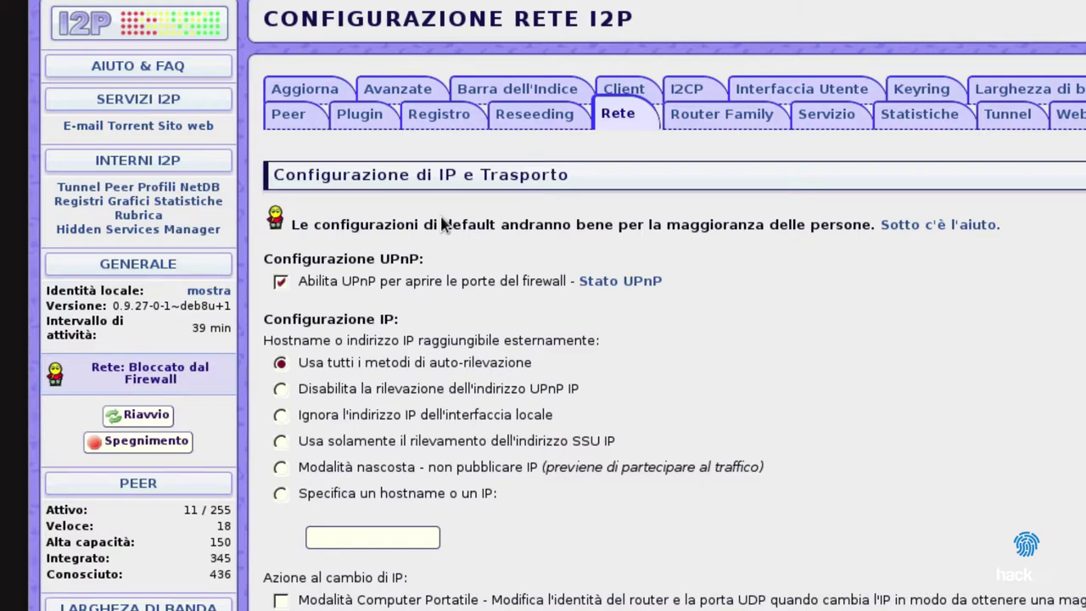
Step: Review the home page and Client configuration pages, then show the local router's identity
{"action": "left_click", "coordinate": [909, 115]}
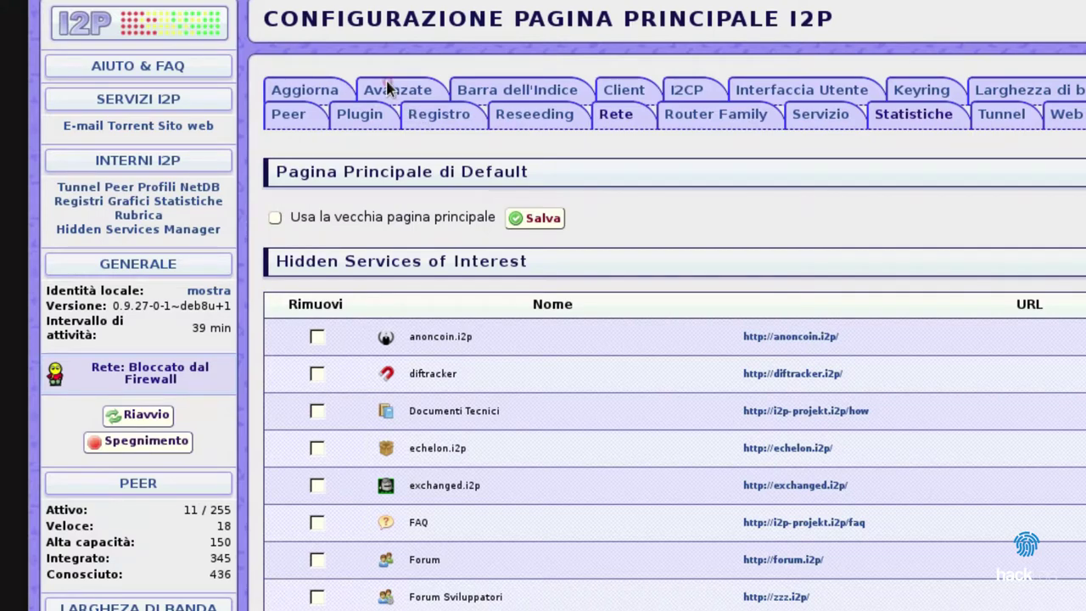
{"action": "left_click", "coordinate": [626, 90]}
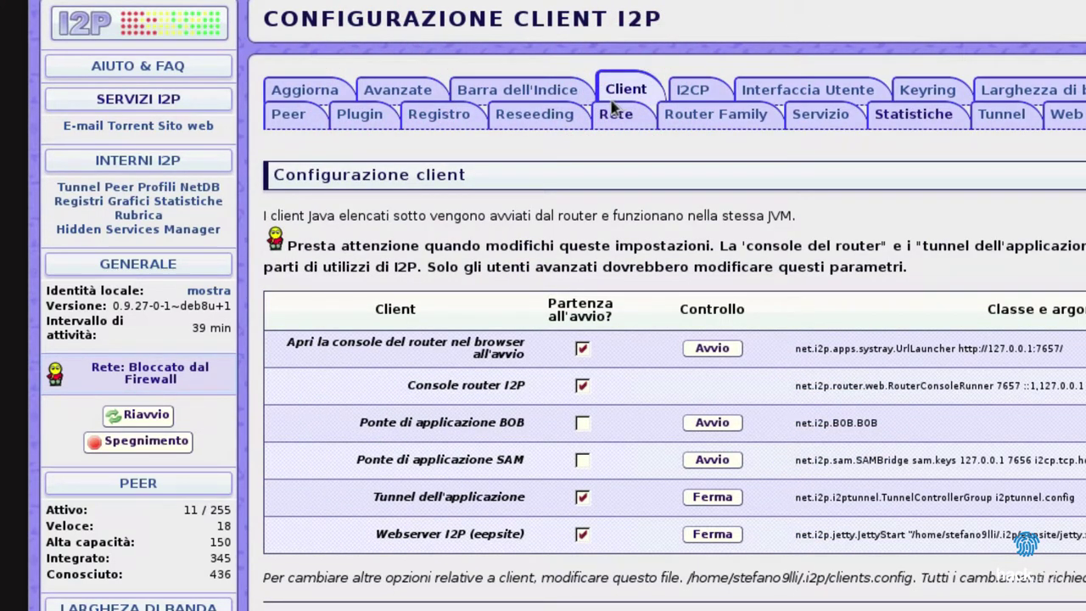
{"action": "left_click", "coordinate": [214, 292]}
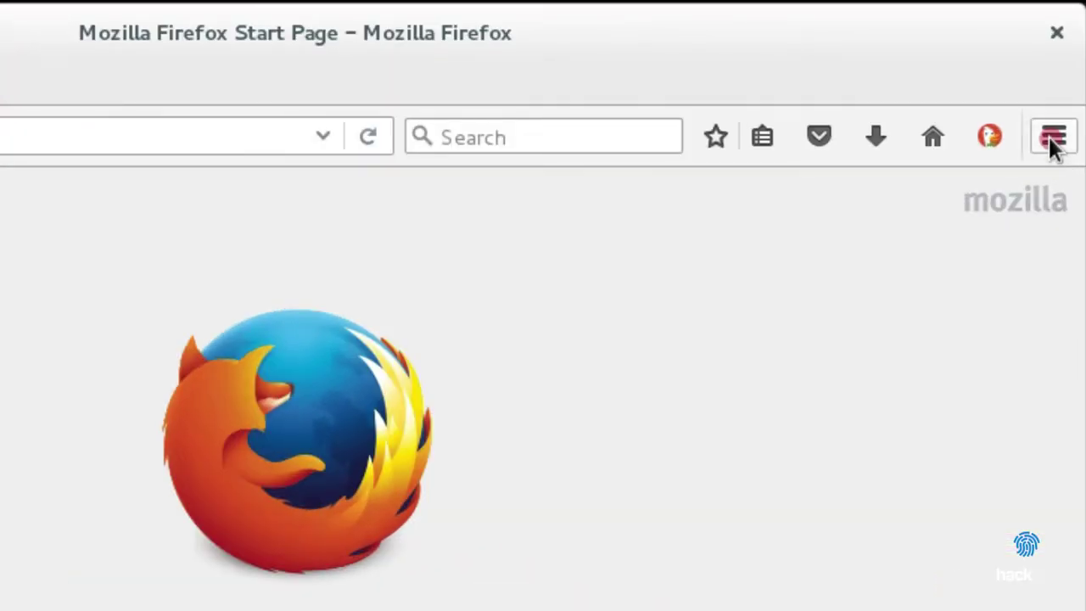
Step: Switch Firefox to manual proxy configuration with HTTP proxy 127.0.0.1 on port 4444
{"action": "left_click", "coordinate": [1072, 123]}
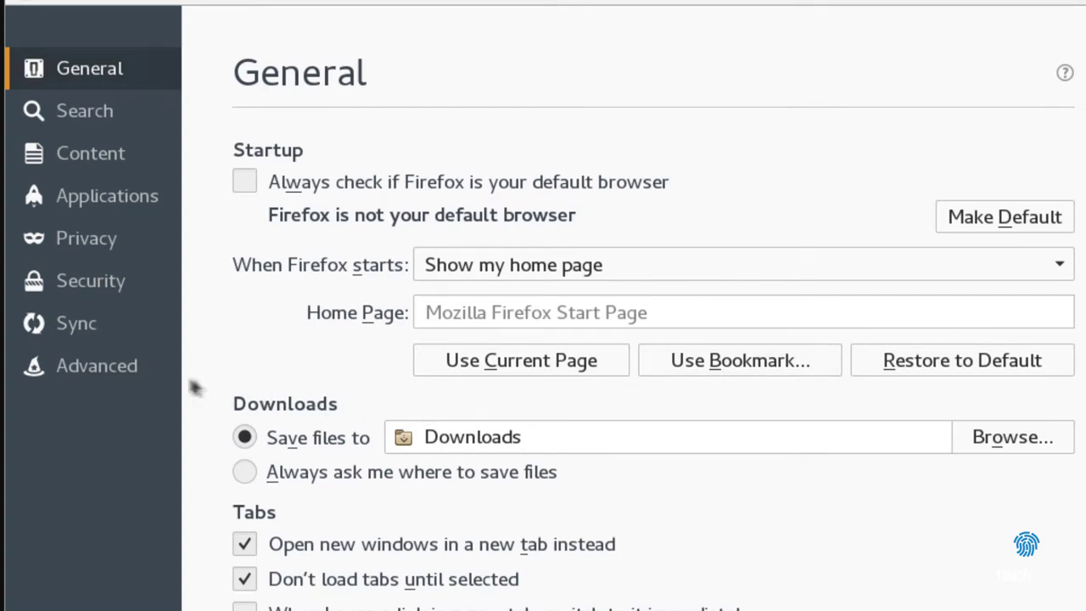
{"action": "left_click", "coordinate": [93, 378]}
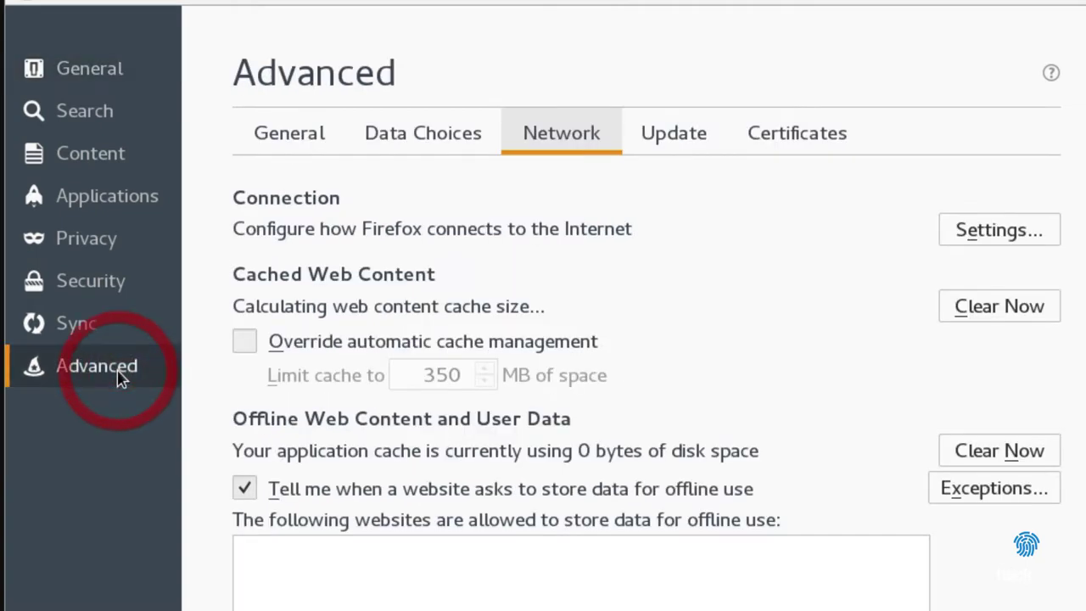
{"action": "left_click", "coordinate": [1027, 230]}
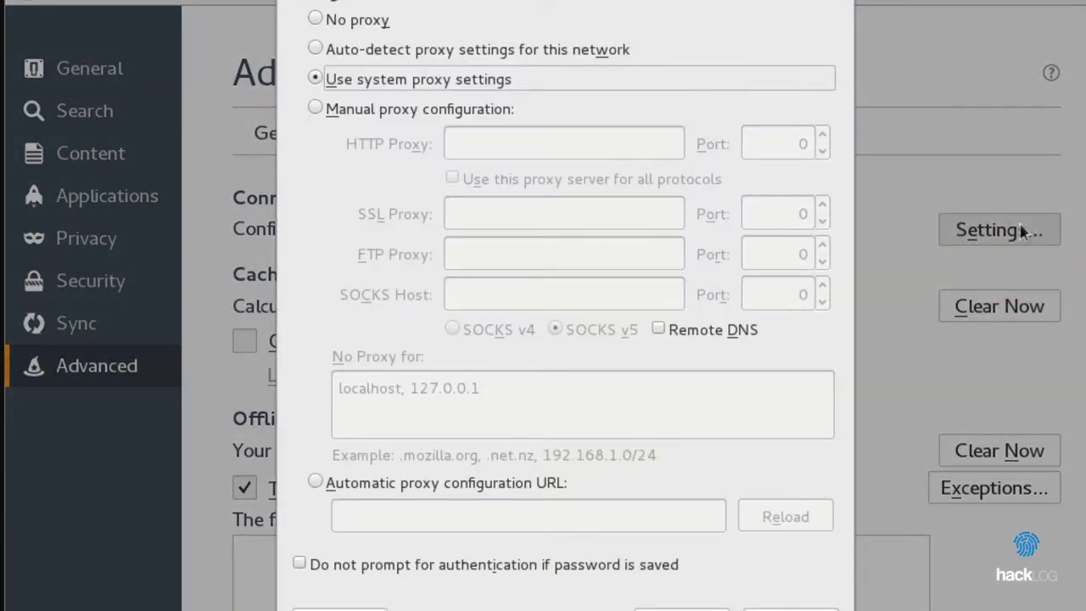
{"action": "left_click", "coordinate": [405, 110]}
{"action": "left_click", "coordinate": [474, 145]}
{"action": "type", "text": "127.0.0.1"}
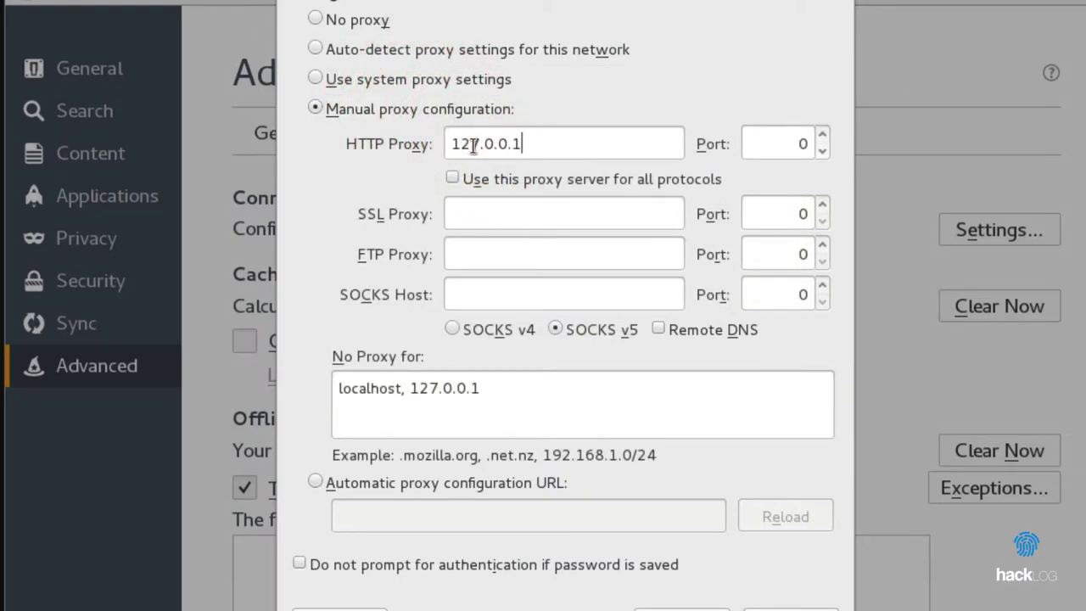
{"action": "key", "text": "Tab"}
{"action": "type", "text": "4444"}
{"action": "key", "text": "Tab"}
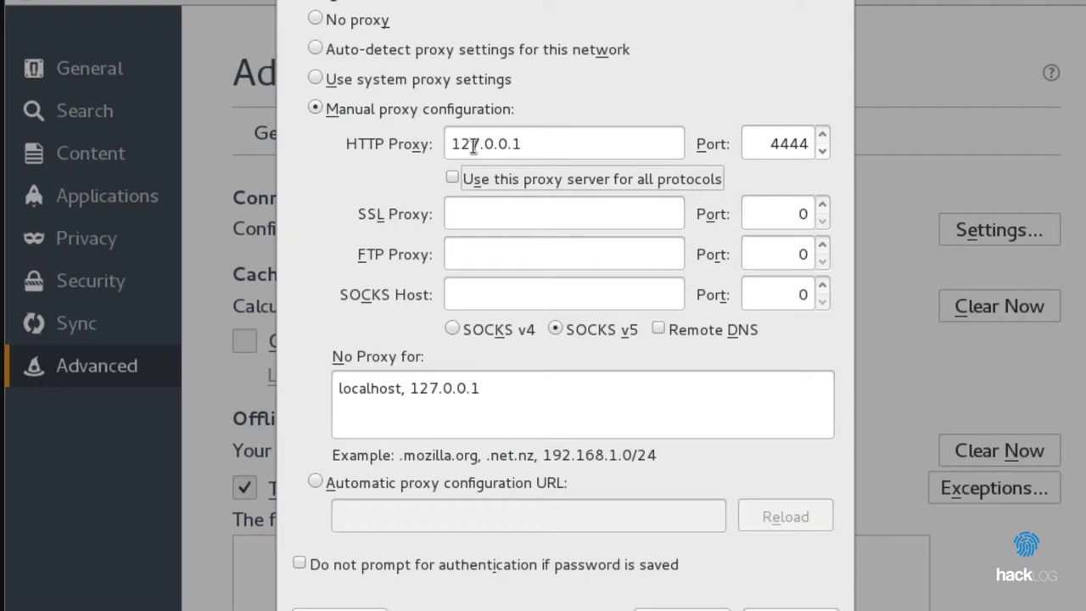
Step: Set the SSL proxy to 127.0.0.1 on port 4445 and save the connection settings
{"action": "left_click", "coordinate": [459, 210]}
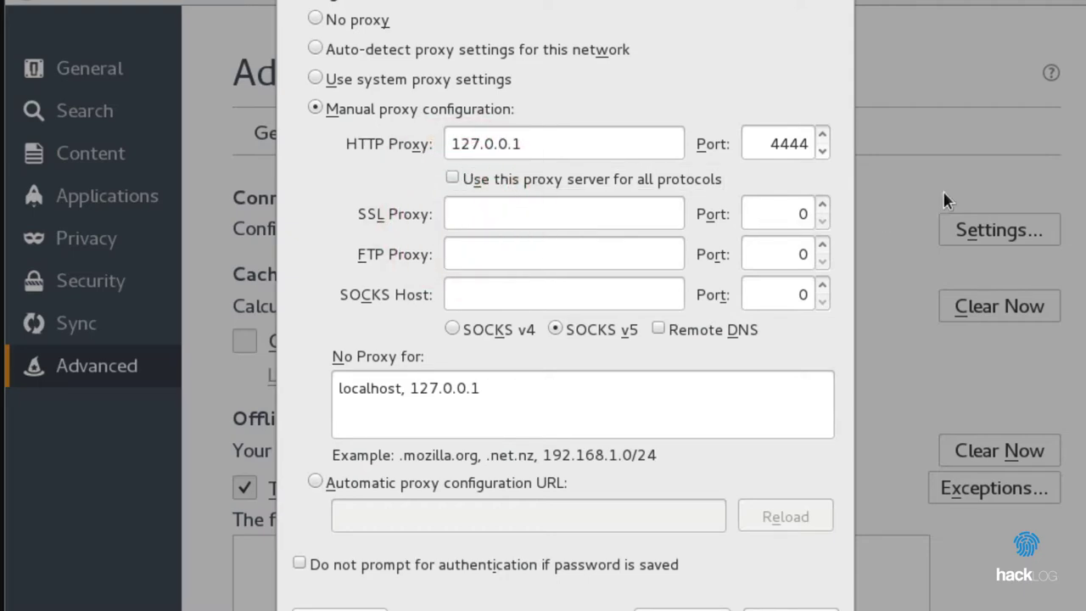
{"action": "type", "text": "127.0.0.1"}
{"action": "key", "text": "Tab"}
{"action": "type", "text": "4"}
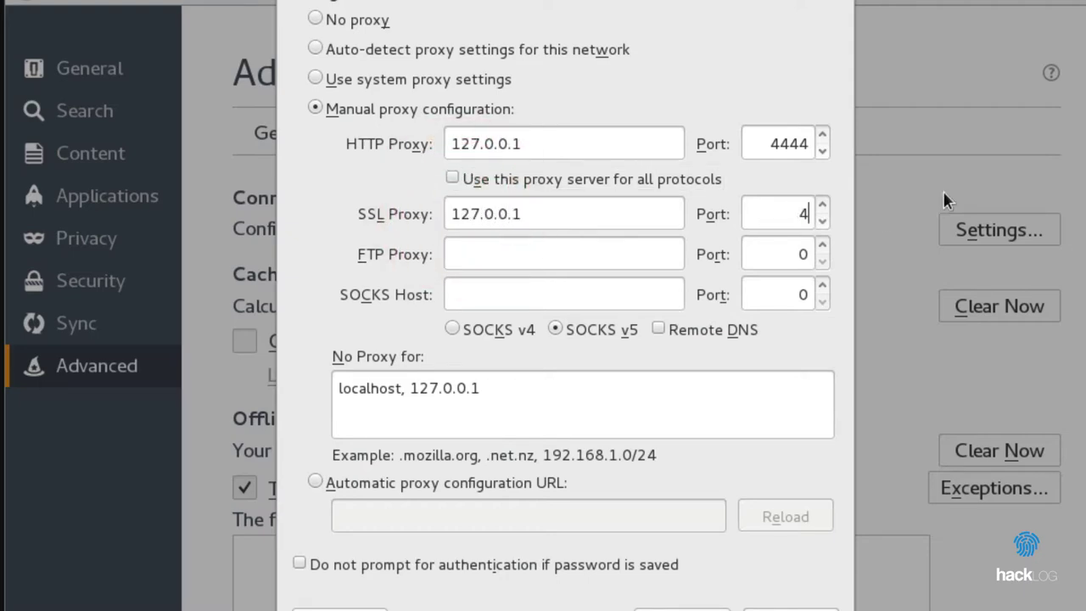
{"action": "type", "text": "445"}
{"action": "left_click", "coordinate": [791, 570]}
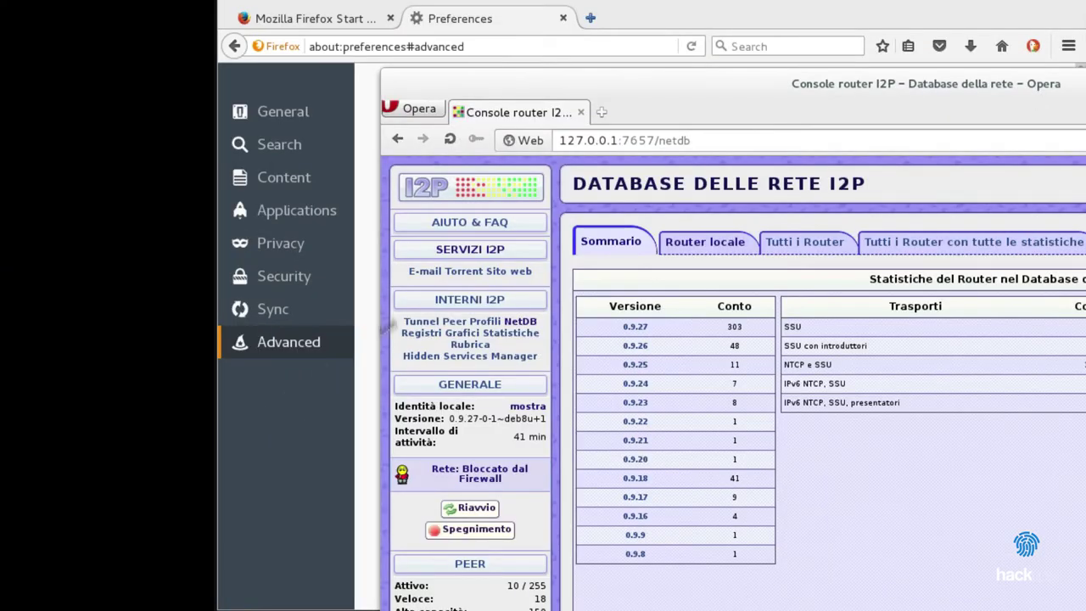
Step: Copy the router console address 127.0.0.1:7657 and paste it into Firefox's address bar
{"action": "left_click", "coordinate": [651, 140]}
{"action": "left_click_drag", "start_coordinate": [651, 140], "coordinate": [492, 143]}
{"action": "key", "text": "ctrl+c"}
{"action": "left_click", "coordinate": [652, 18]}
{"action": "left_click", "coordinate": [470, 45]}
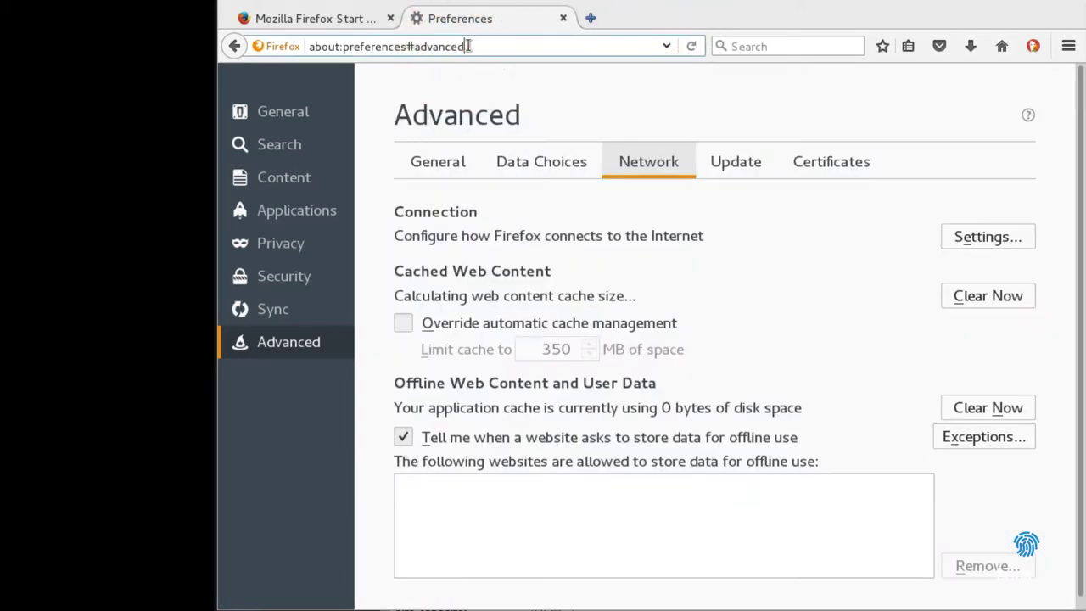
{"action": "key", "text": "ctrl+a"}
{"action": "key", "text": "ctrl+v"}
Step: Load the 127.0.0.1:7658/help/ page, highlight the How To Set Up And Announce heading, and scroll to Further Assistance
{"action": "key", "text": "Return"}
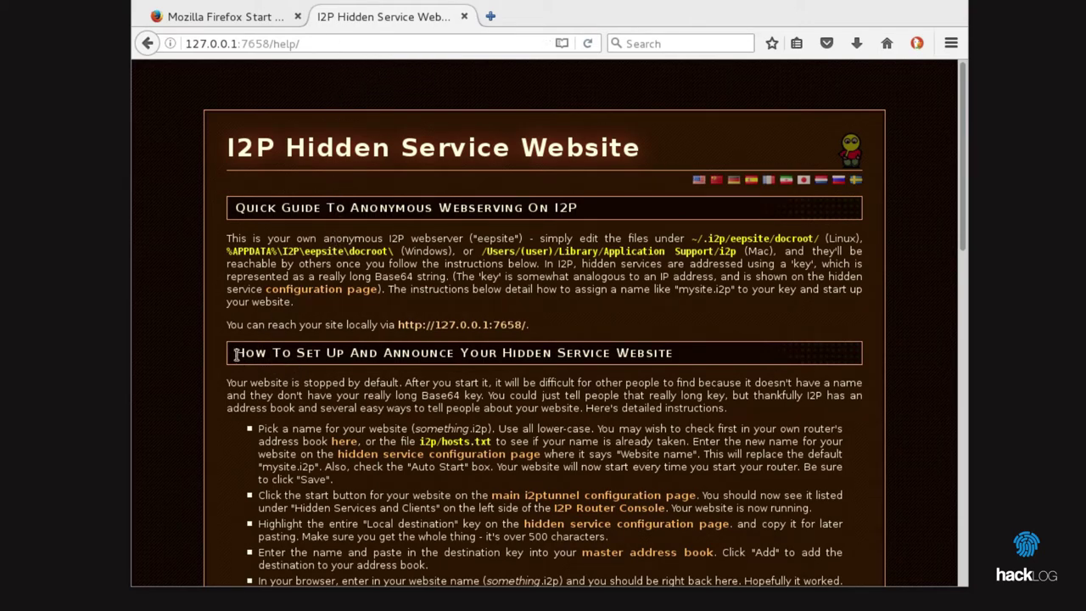
{"action": "left_click_drag", "start_coordinate": [236, 355], "coordinate": [689, 353]}
{"action": "scroll", "coordinate": [757, 438], "scroll_direction": "down", "scroll_amount": 5}
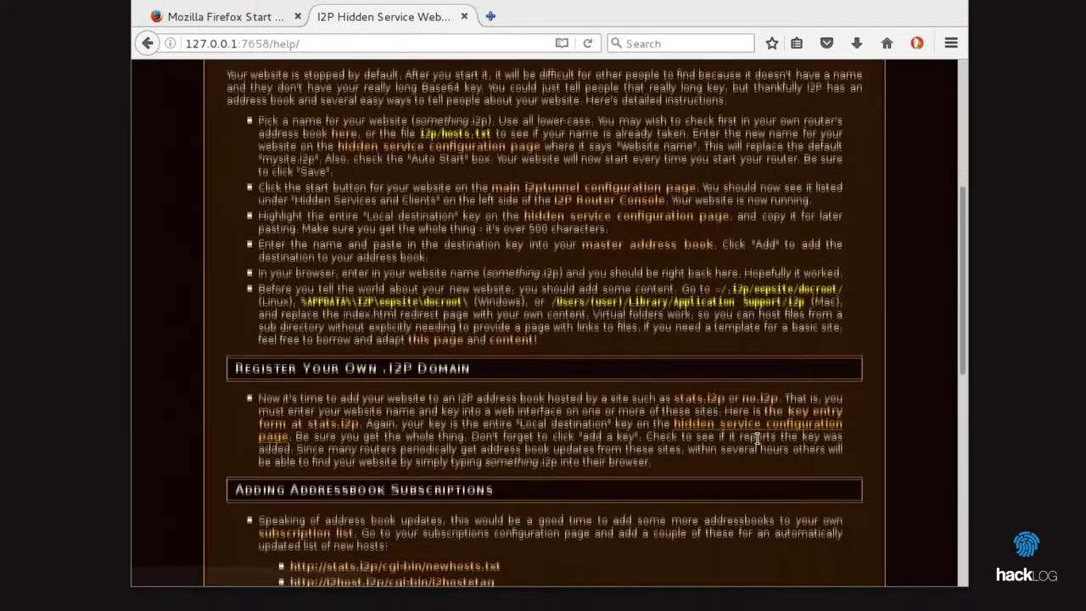
{"action": "scroll", "coordinate": [754, 439], "scroll_direction": "down", "scroll_amount": 1}
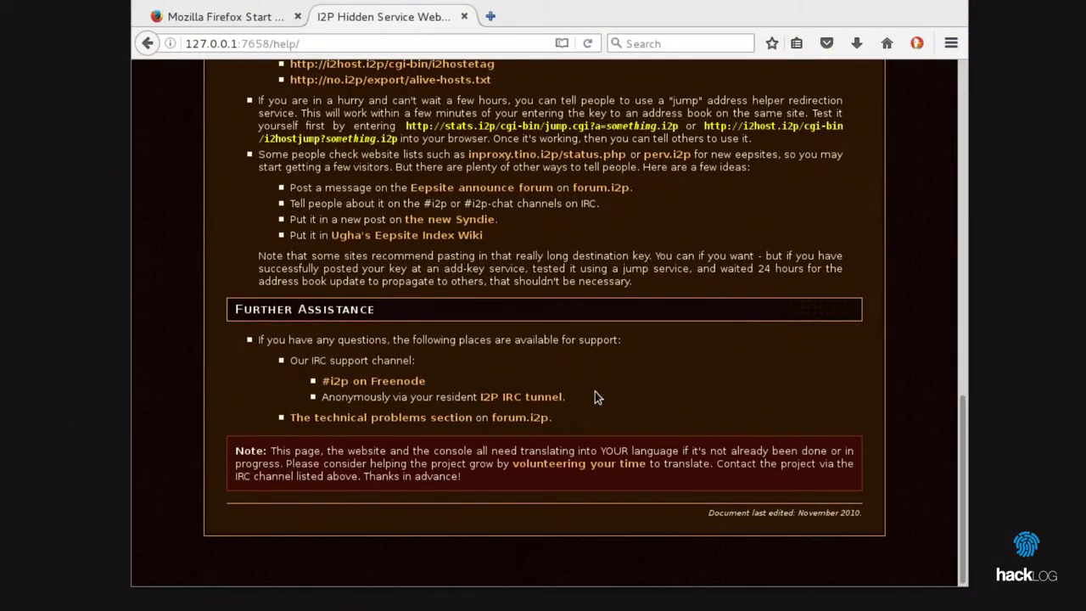
{"action": "left_click", "coordinate": [594, 396]}
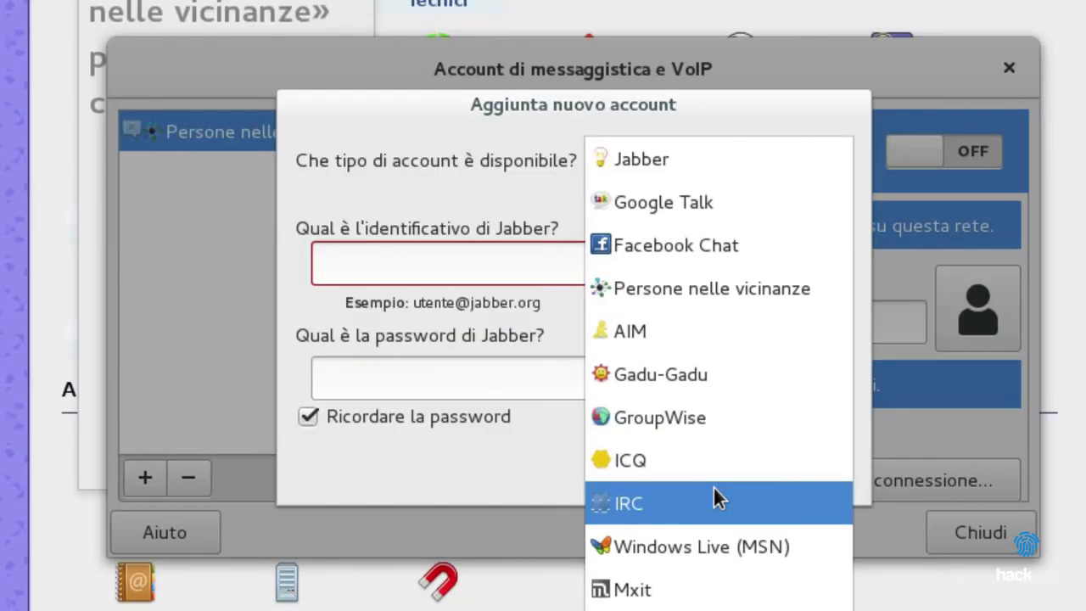
Step: Choose IRC and create network i2p with server 127.0.0.1, port 6668, SSL enabled
{"action": "left_click", "coordinate": [718, 431]}
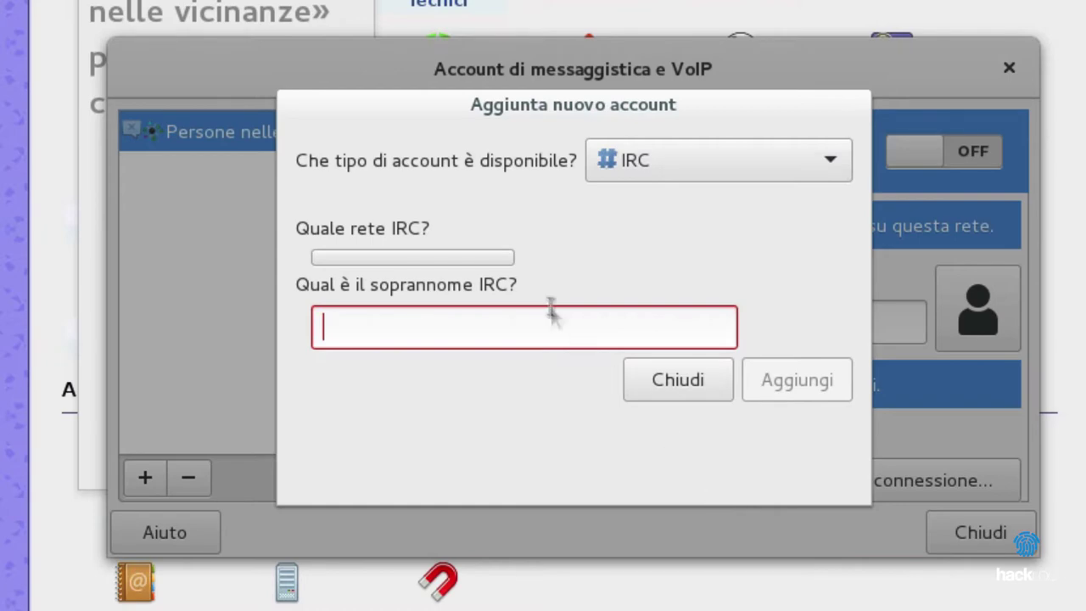
{"action": "left_click", "coordinate": [475, 258]}
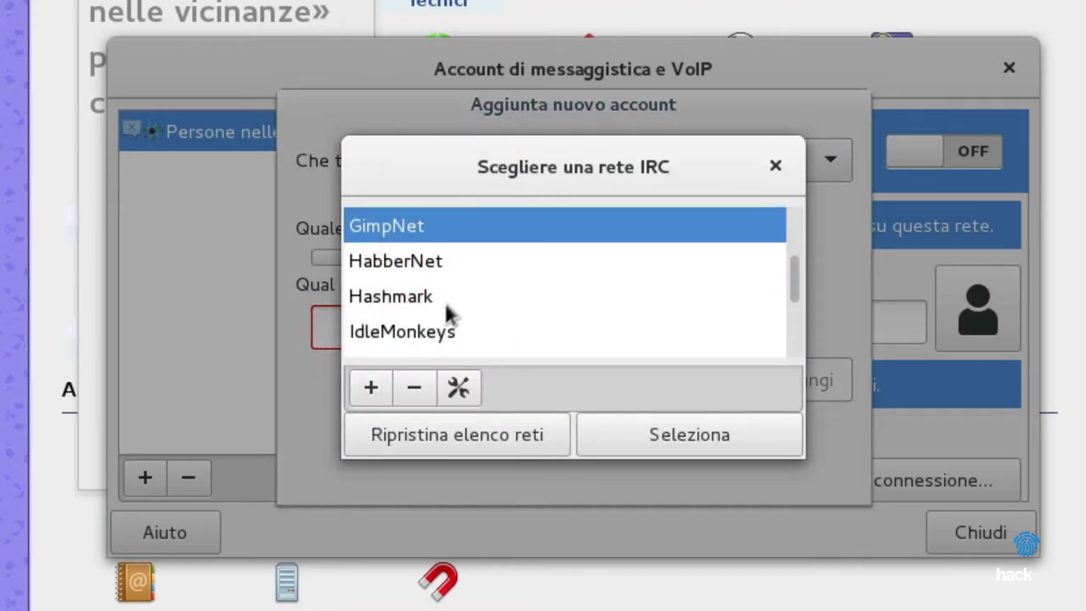
{"action": "left_click", "coordinate": [374, 387]}
{"action": "type", "text": "i2p"}
{"action": "key", "text": "Tab"}
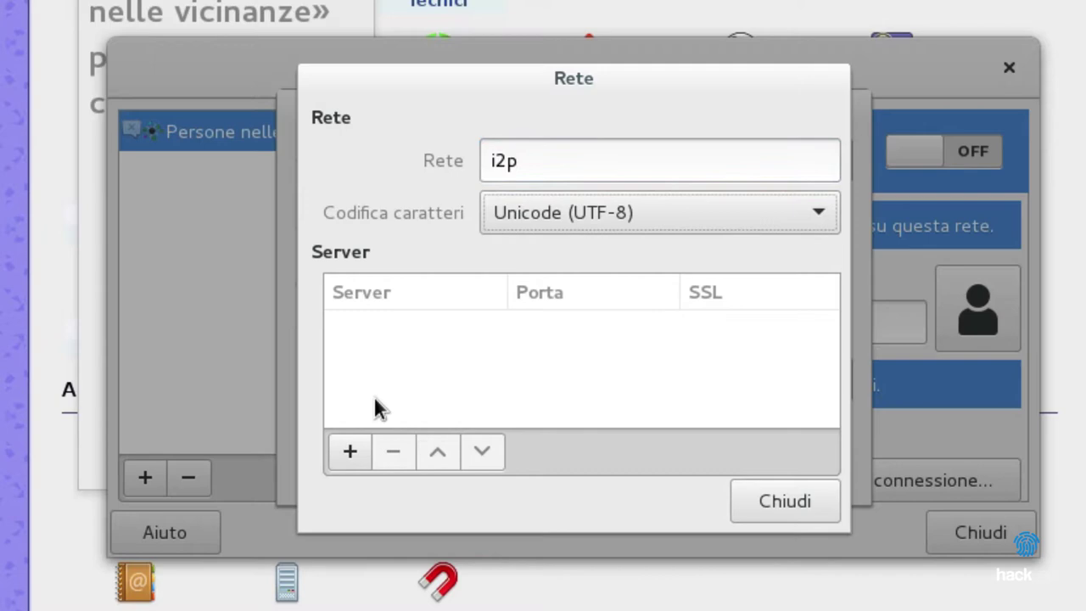
{"action": "left_click", "coordinate": [352, 450]}
{"action": "type", "text": "127.0.0.1"}
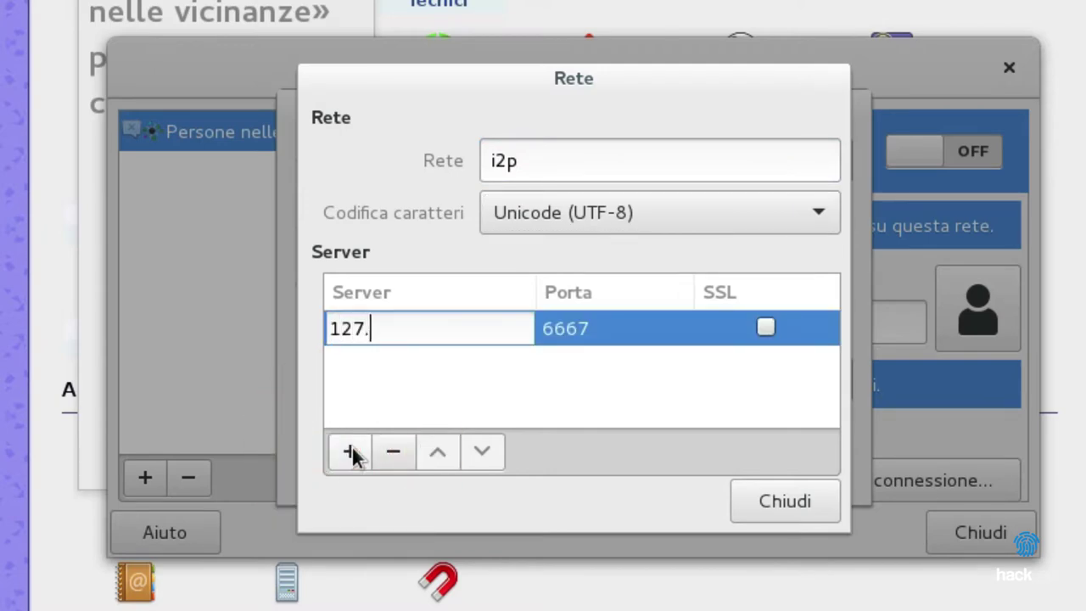
{"action": "key", "text": "Return"}
{"action": "left_click", "coordinate": [564, 333]}
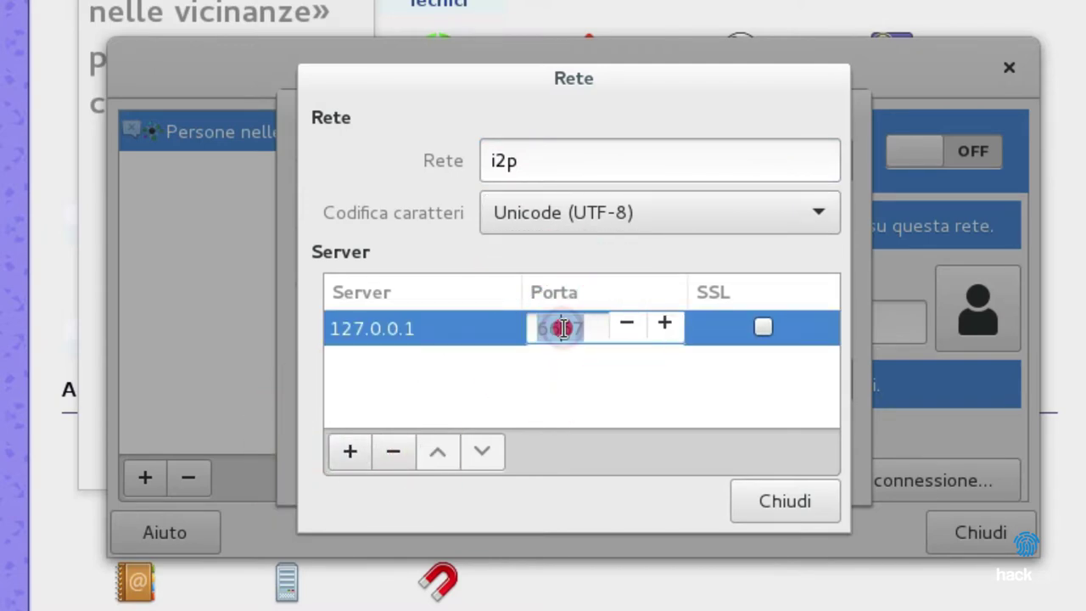
{"action": "type", "text": "6668"}
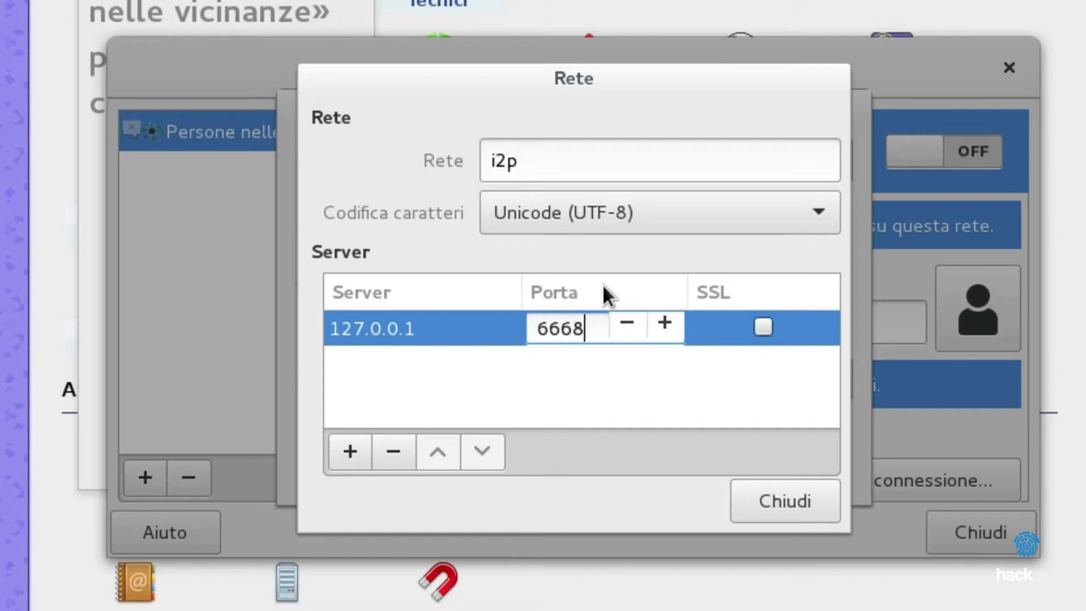
{"action": "left_click", "coordinate": [763, 329]}
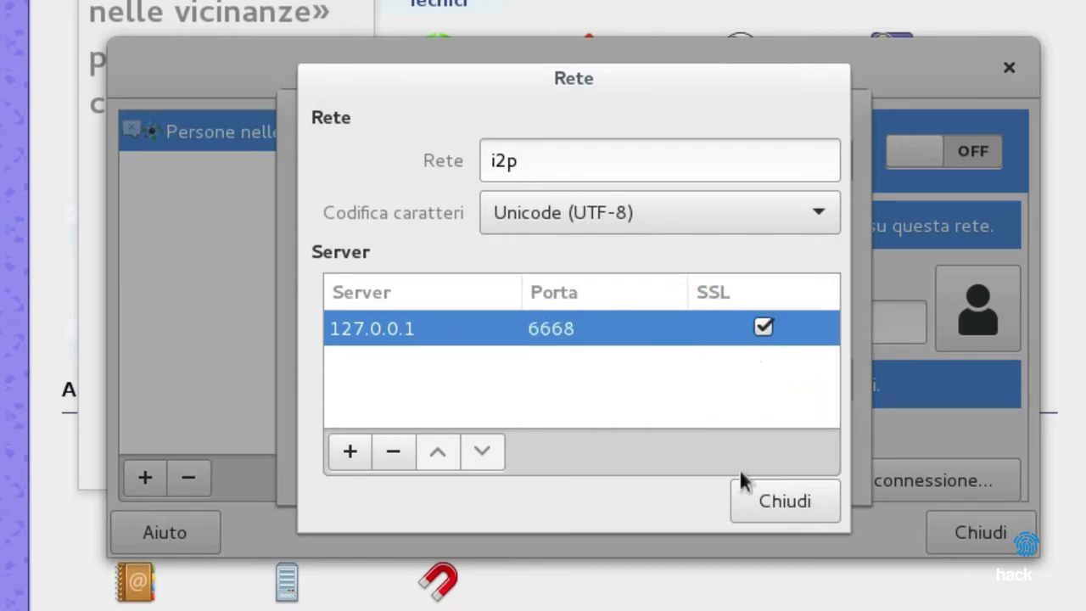
{"action": "left_click", "coordinate": [751, 499]}
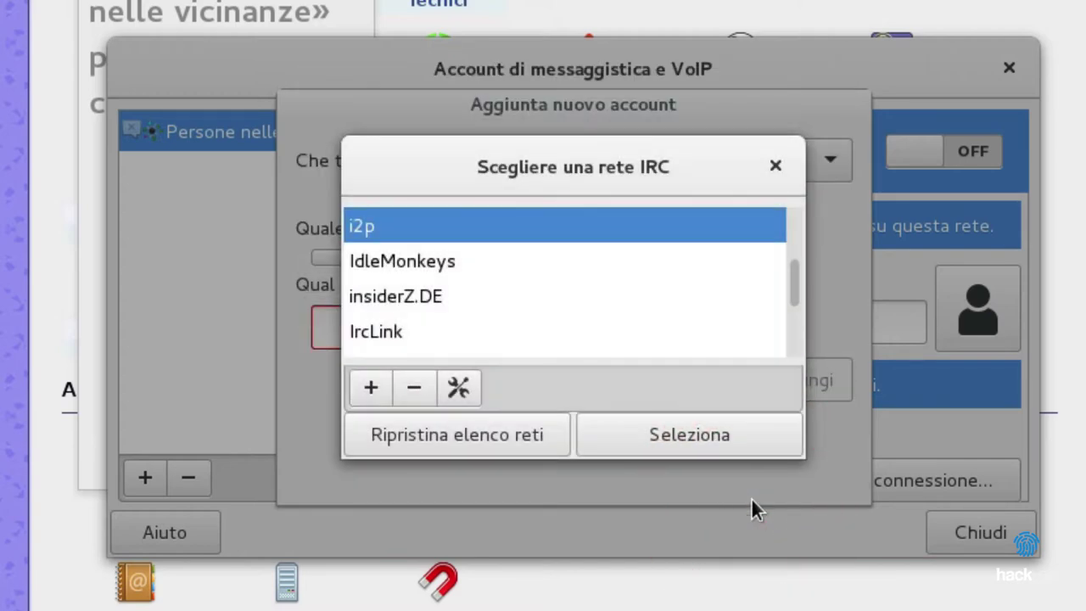
Step: Select the i2p network, enter an IRC nickname and create the account
{"action": "left_click", "coordinate": [680, 431]}
{"action": "left_click", "coordinate": [455, 337]}
{"action": "type", "text": "stefano9lli"}
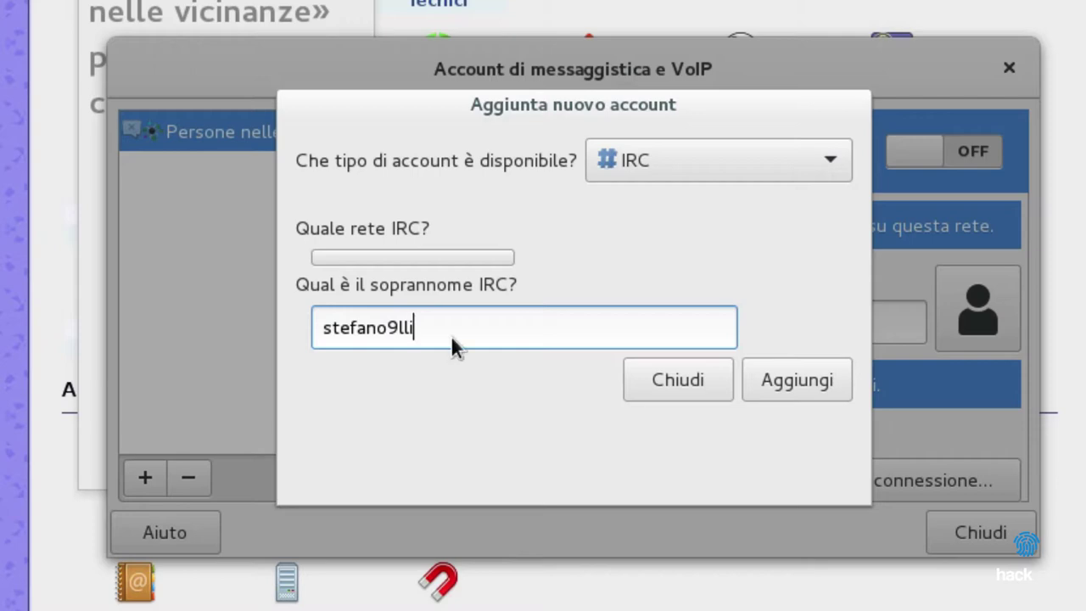
{"action": "left_click", "coordinate": [777, 383]}
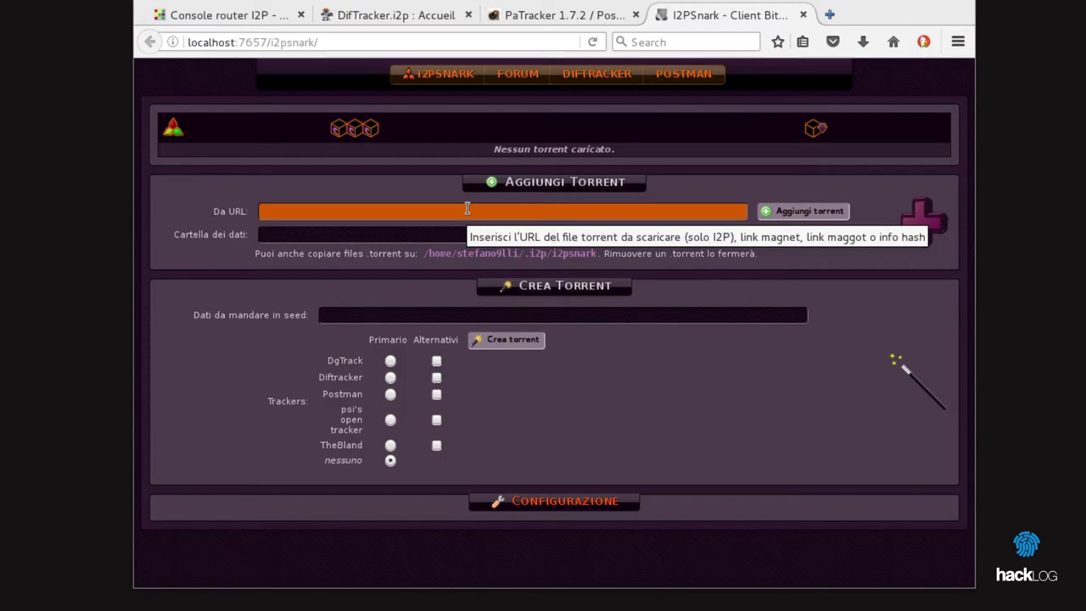
Step: Browse the DifTracker.i2p torrent page
{"action": "left_click", "coordinate": [415, 12]}
{"action": "scroll", "coordinate": [502, 327], "scroll_direction": "down", "scroll_amount": 5}
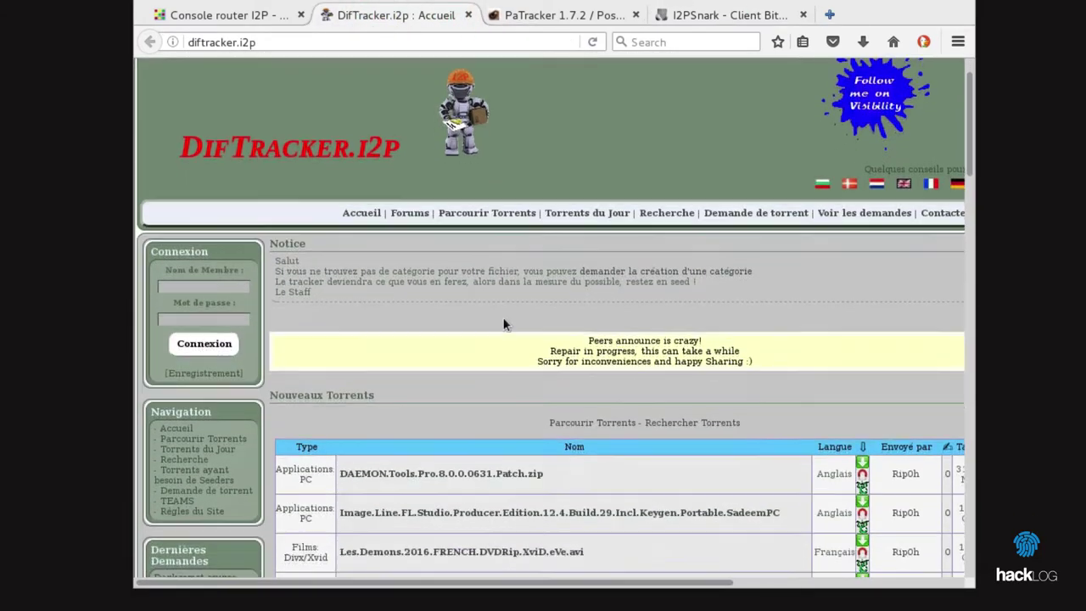
{"action": "scroll", "coordinate": [501, 330], "scroll_direction": "down", "scroll_amount": 8}
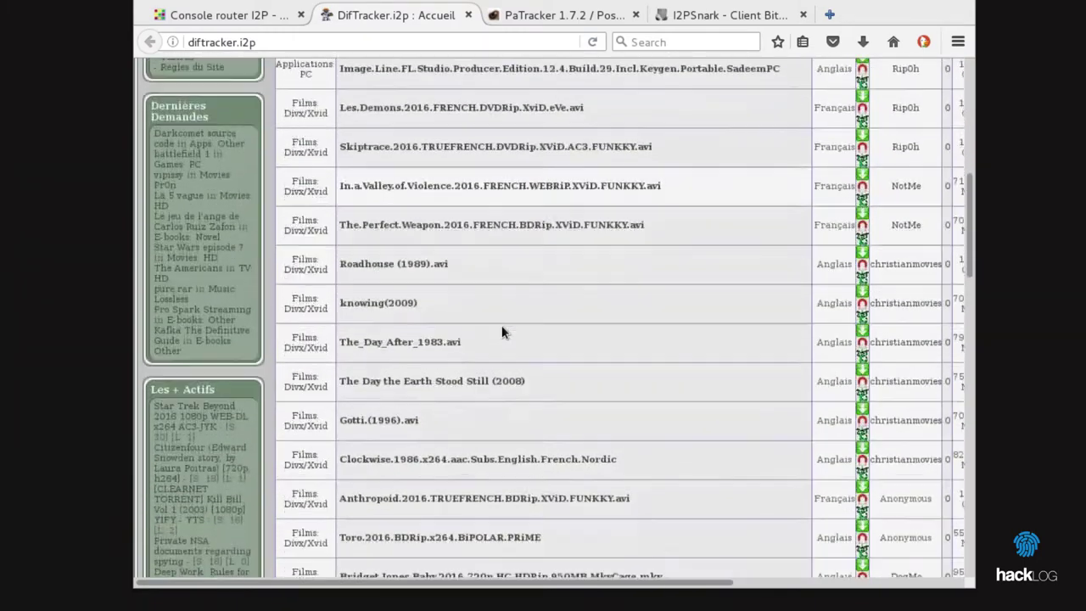
{"action": "scroll", "coordinate": [501, 331], "scroll_direction": "down", "scroll_amount": 5}
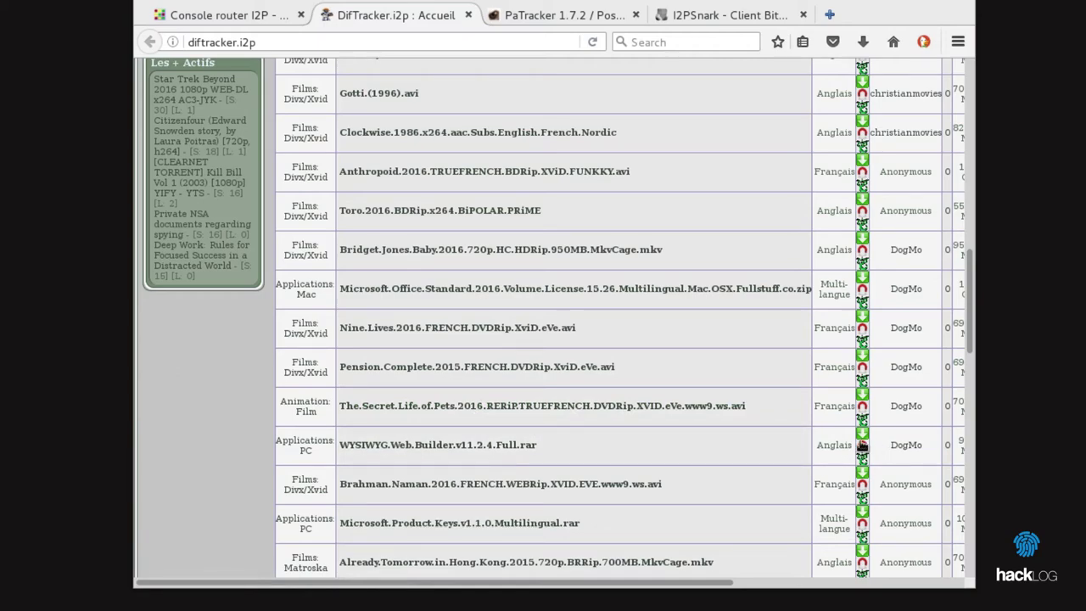
{"action": "scroll", "coordinate": [862, 443], "scroll_direction": "down", "scroll_amount": 9}
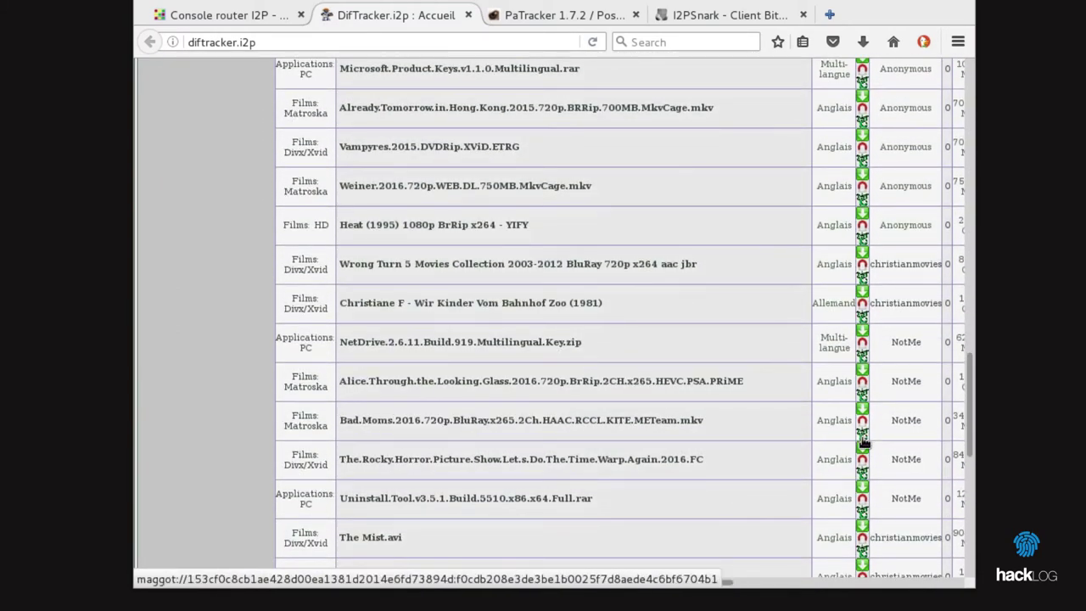
{"action": "scroll", "coordinate": [863, 443], "scroll_direction": "down", "scroll_amount": 3}
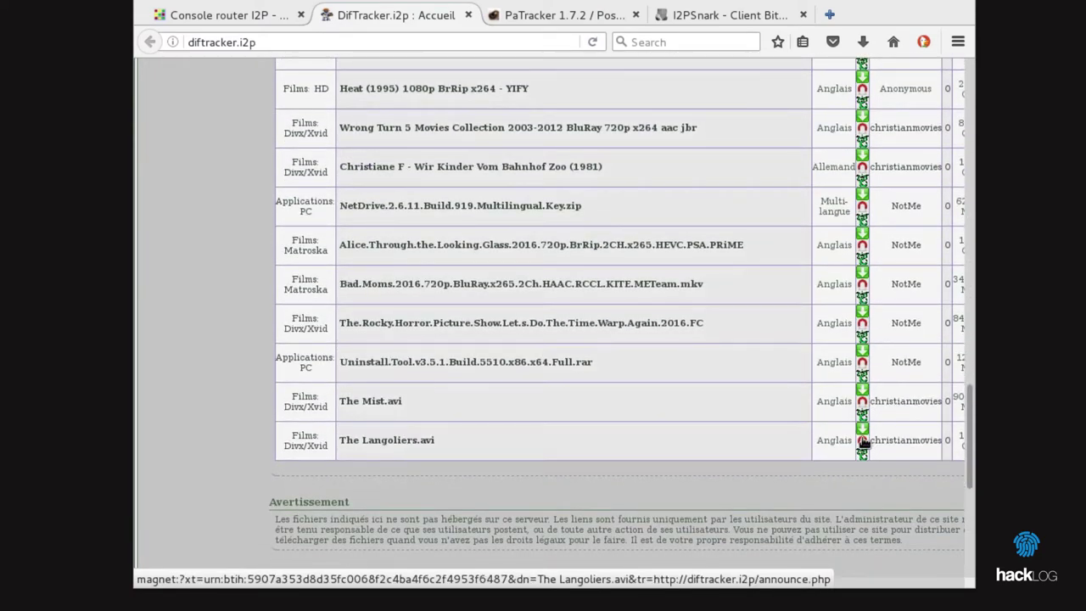
{"action": "scroll", "coordinate": [863, 441], "scroll_direction": "up", "scroll_amount": 13}
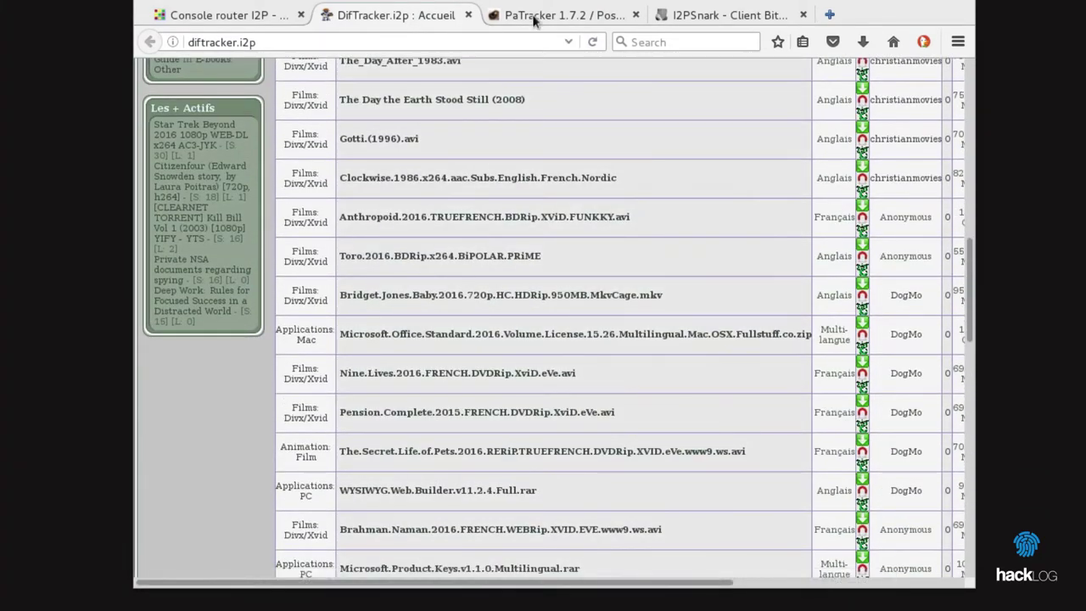
Step: Scroll through the PaTracker torrent list and return to its top
{"action": "left_click", "coordinate": [535, 15]}
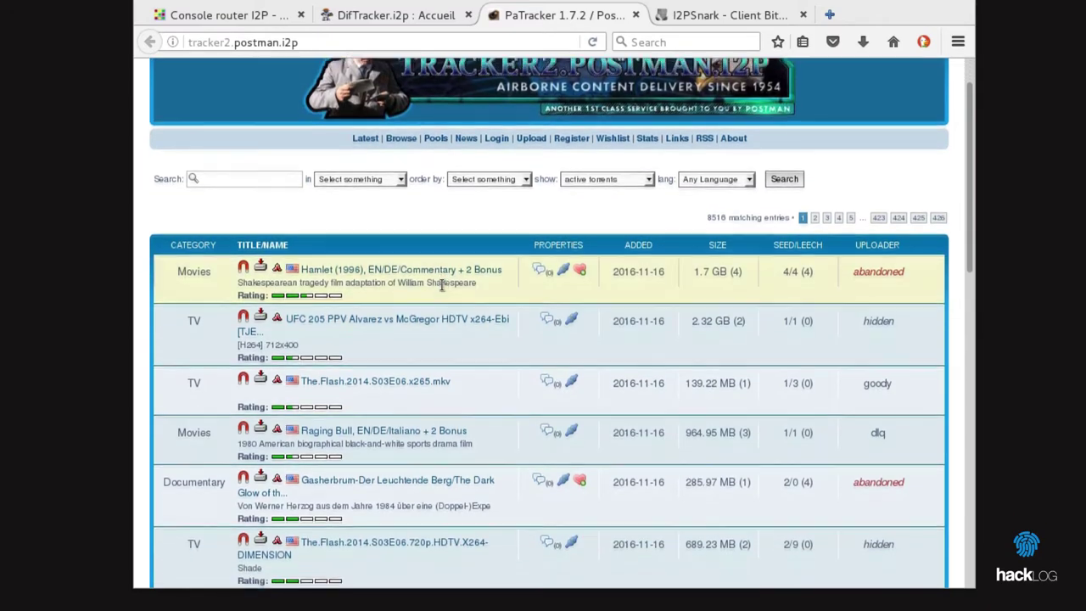
{"action": "scroll", "coordinate": [440, 282], "scroll_direction": "down", "scroll_amount": 5}
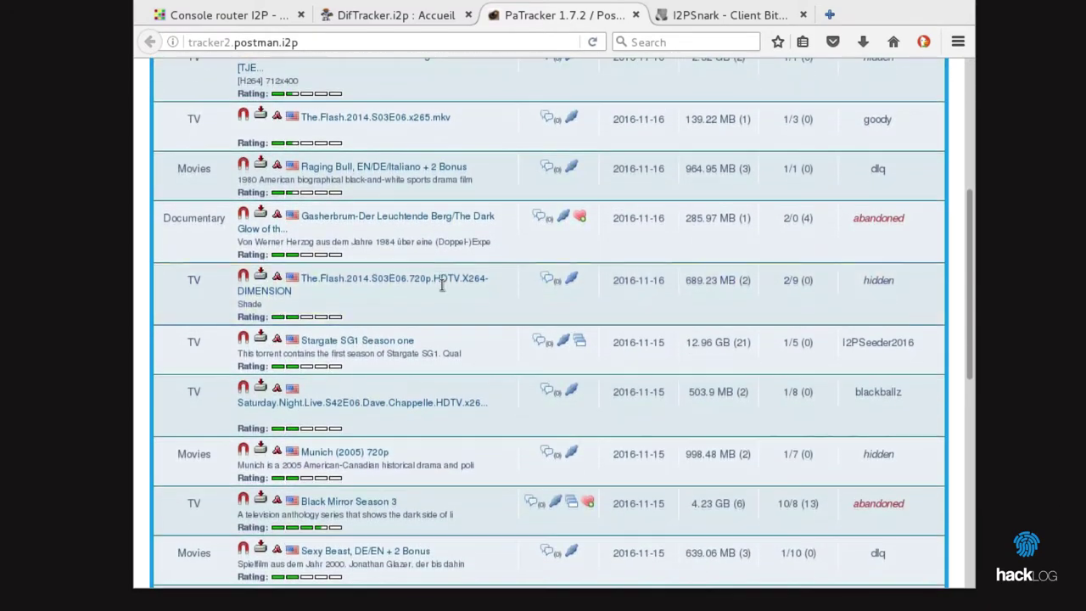
{"action": "scroll", "coordinate": [440, 282], "scroll_direction": "down", "scroll_amount": 4}
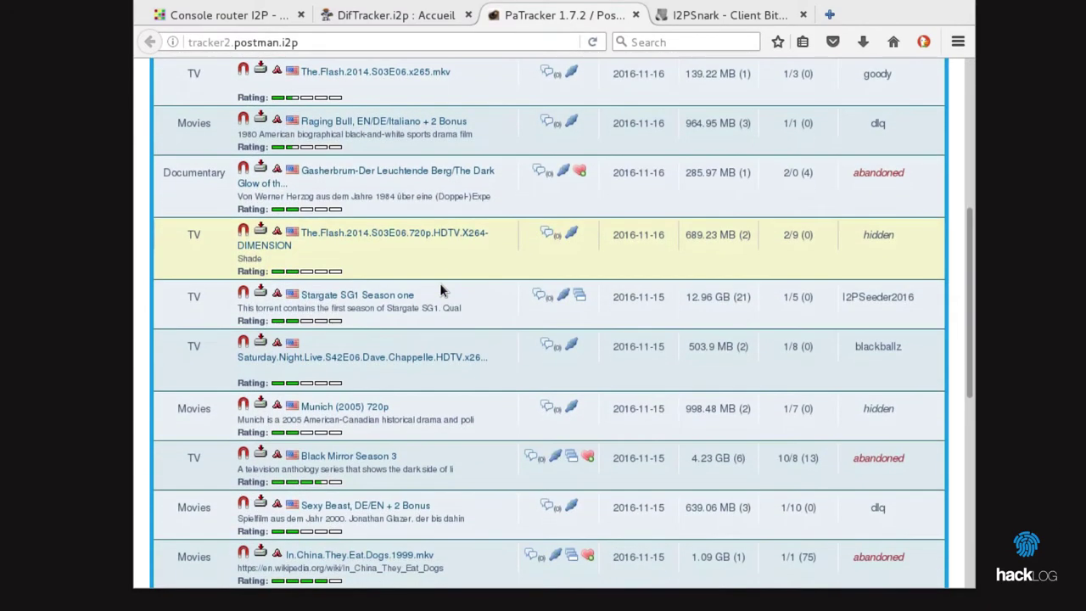
{"action": "scroll", "coordinate": [439, 282], "scroll_direction": "down", "scroll_amount": 6}
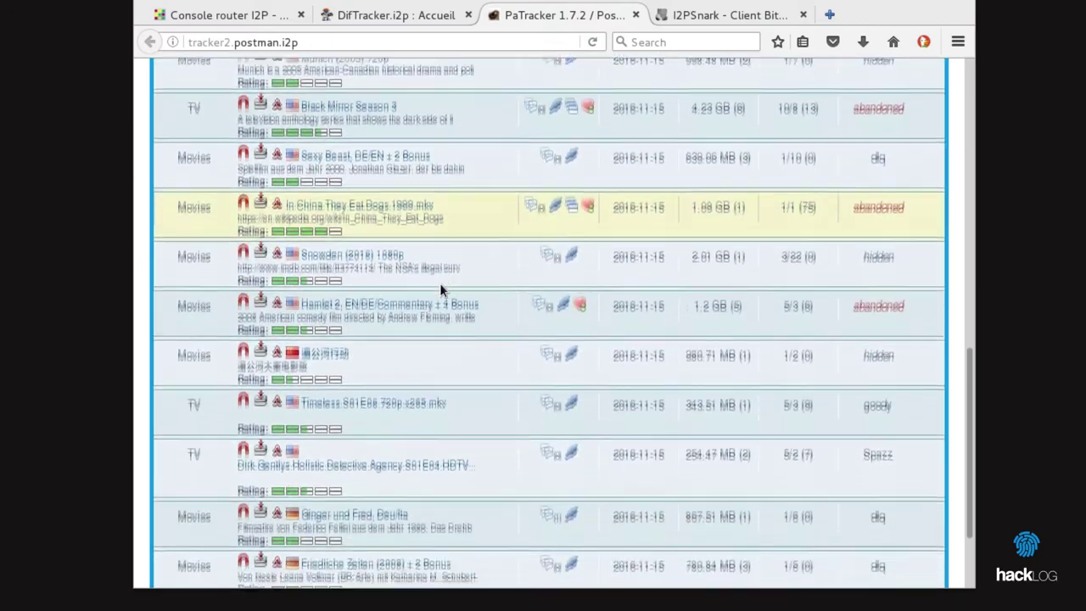
{"action": "scroll", "coordinate": [440, 287], "scroll_direction": "up", "scroll_amount": 10}
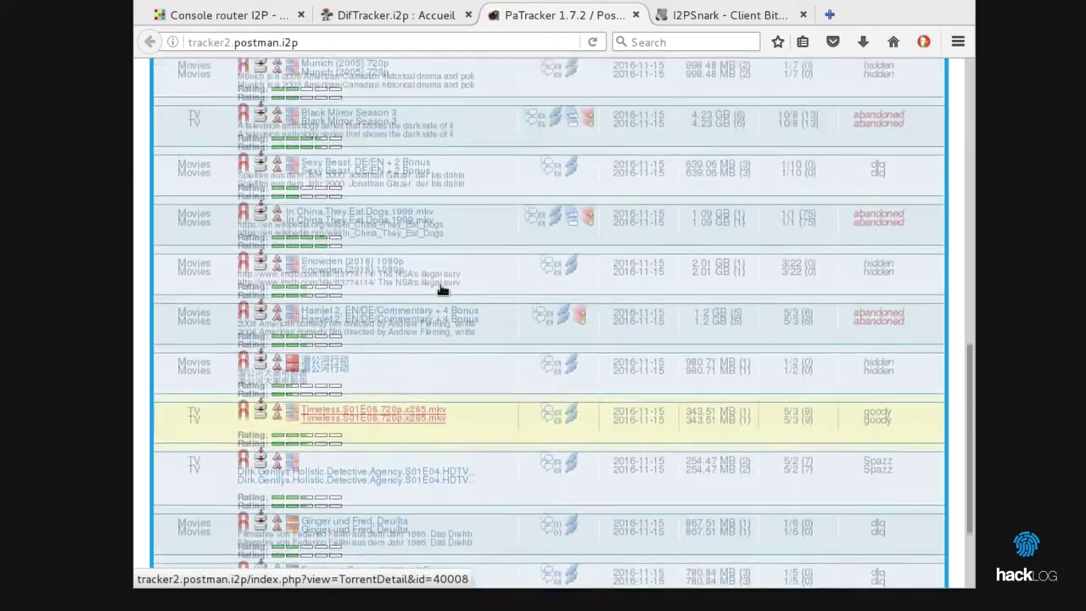
{"action": "scroll", "coordinate": [440, 288], "scroll_direction": "up", "scroll_amount": 7}
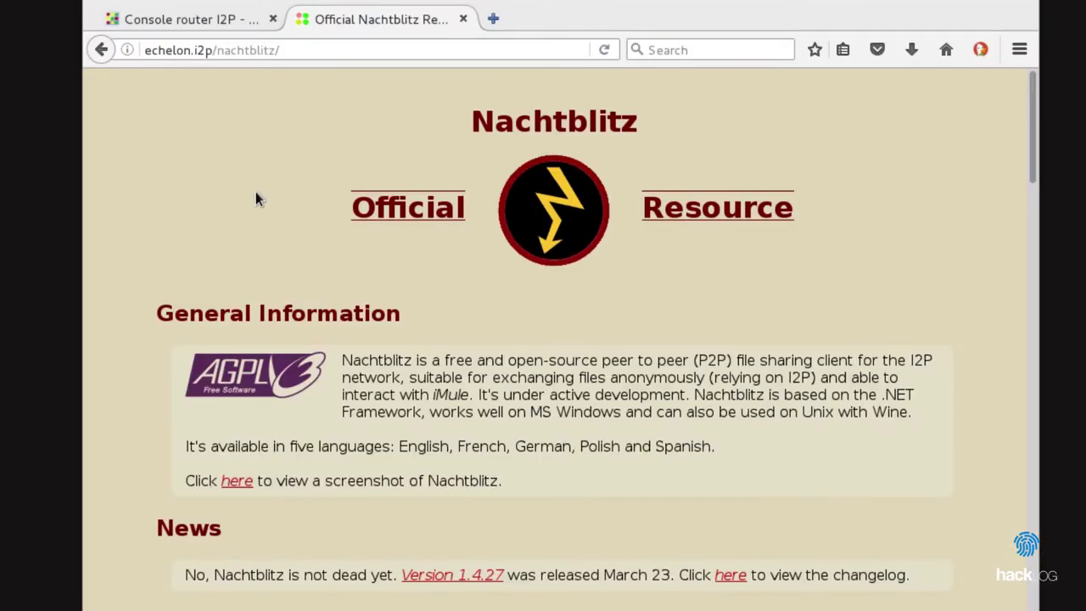
Step: Scroll through the Nachtblitz releases and select the echelon.i2p/nachtblitz/ address
{"action": "scroll", "coordinate": [256, 194], "scroll_direction": "down", "scroll_amount": 5}
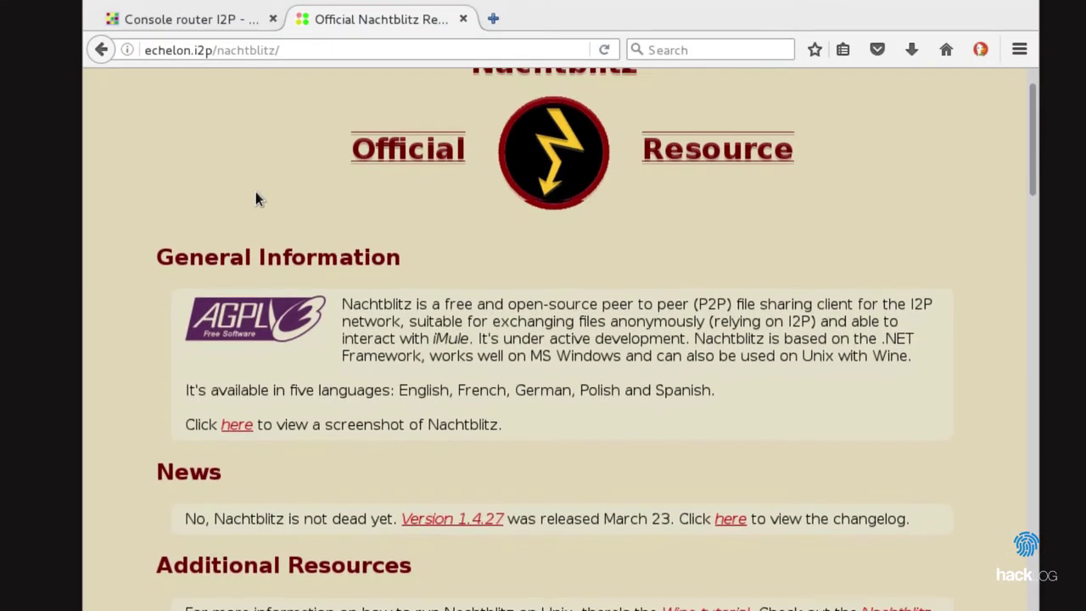
{"action": "scroll", "coordinate": [256, 199], "scroll_direction": "down", "scroll_amount": 8}
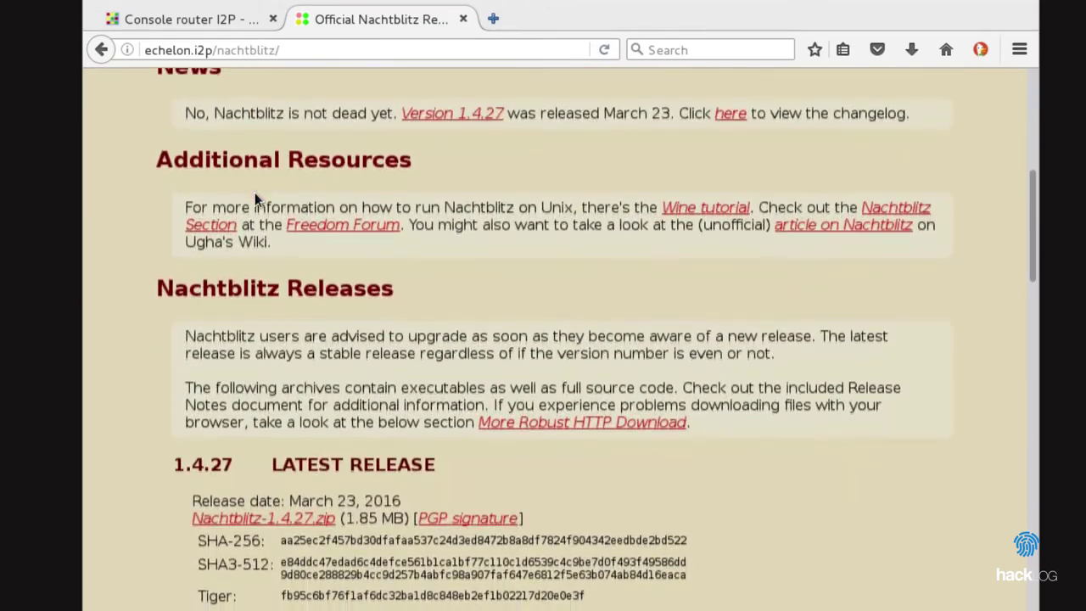
{"action": "scroll", "coordinate": [255, 193], "scroll_direction": "down", "scroll_amount": 6}
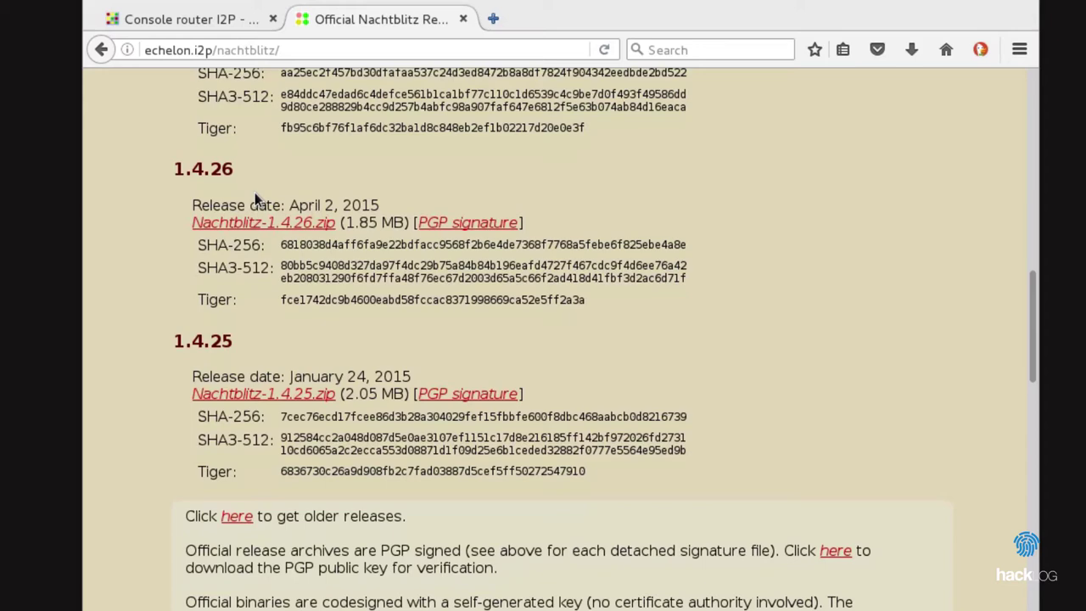
{"action": "left_click", "coordinate": [333, 51]}
{"action": "triple_click", "coordinate": [333, 51]}
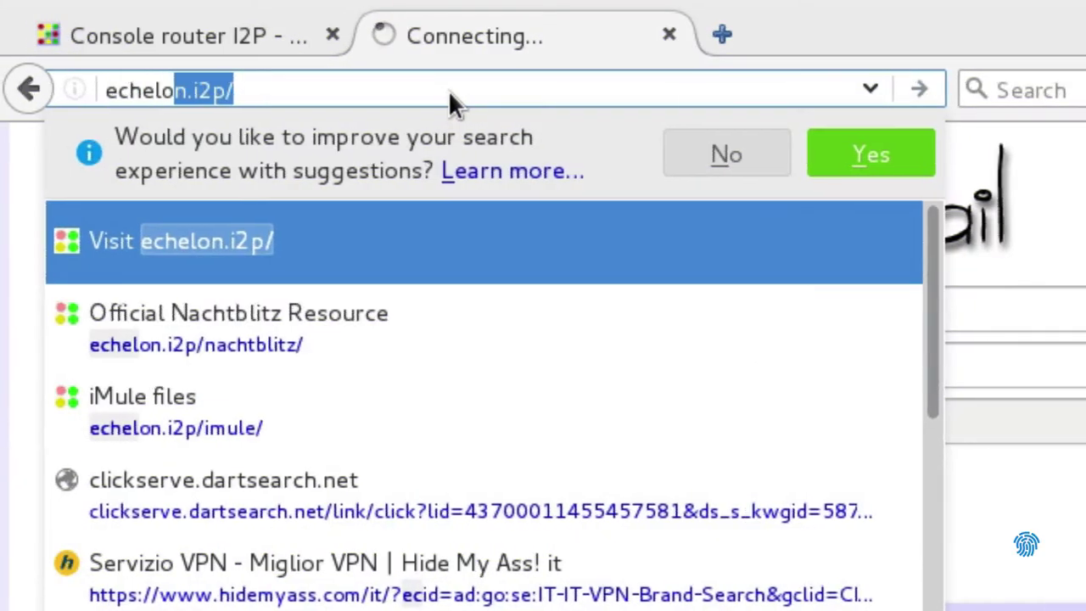
Step: Load echelon.i2p and scroll through its software collection
{"action": "key", "text": "Return"}
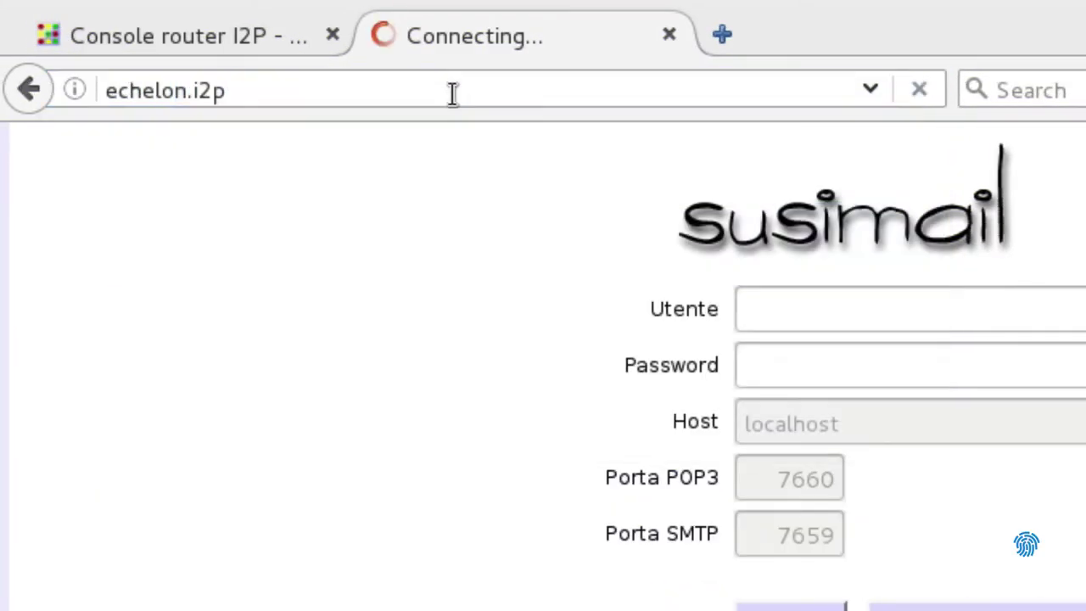
{"action": "scroll", "coordinate": [590, 490], "scroll_direction": "down", "scroll_amount": 15}
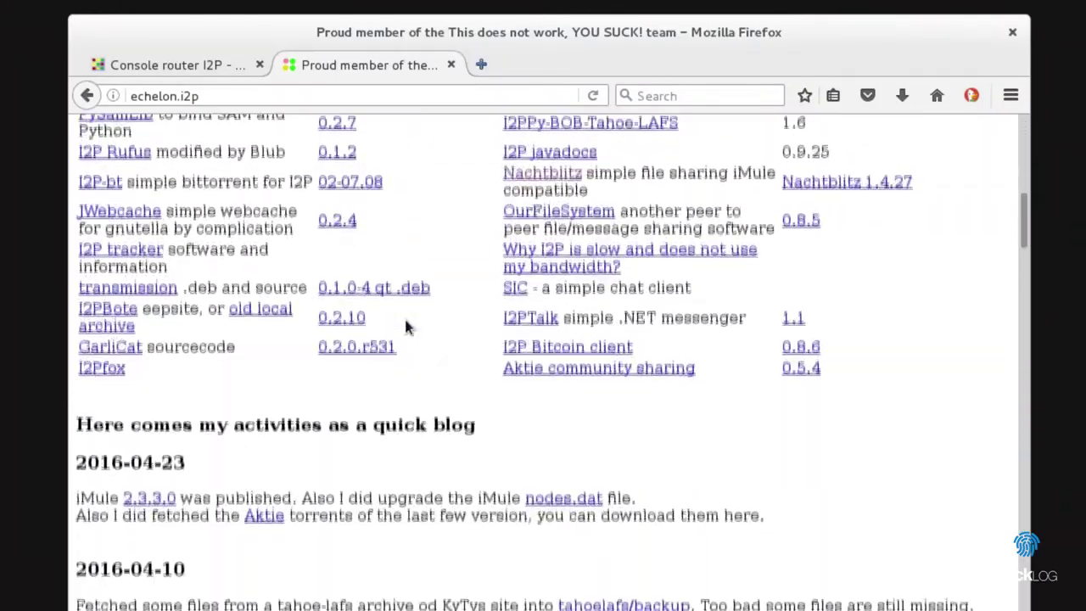
{"action": "scroll", "coordinate": [405, 327], "scroll_direction": "down", "scroll_amount": 20}
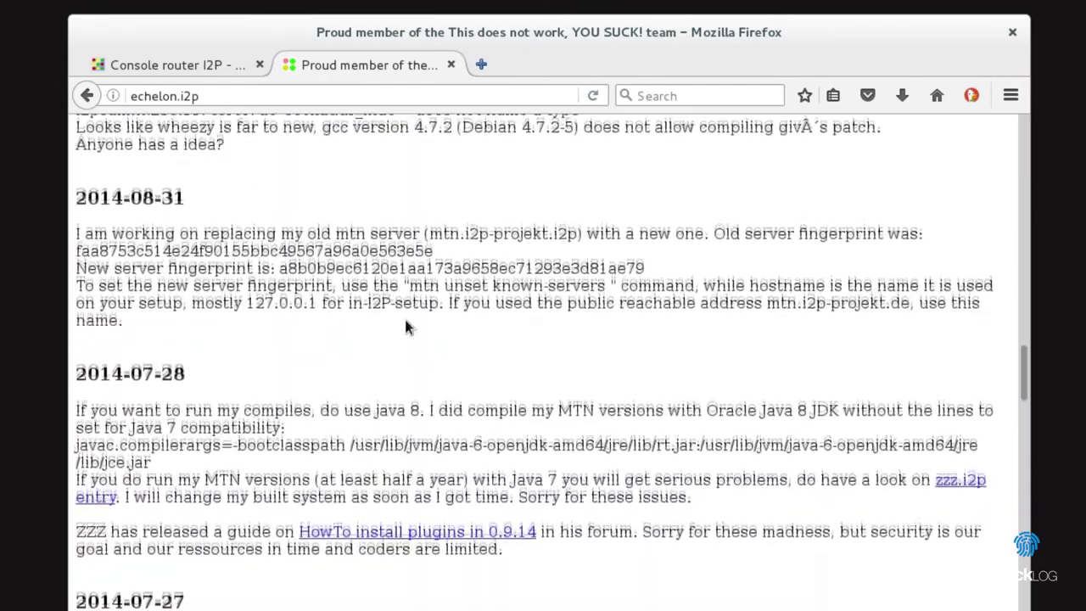
{"action": "scroll", "coordinate": [406, 327], "scroll_direction": "down", "scroll_amount": 20}
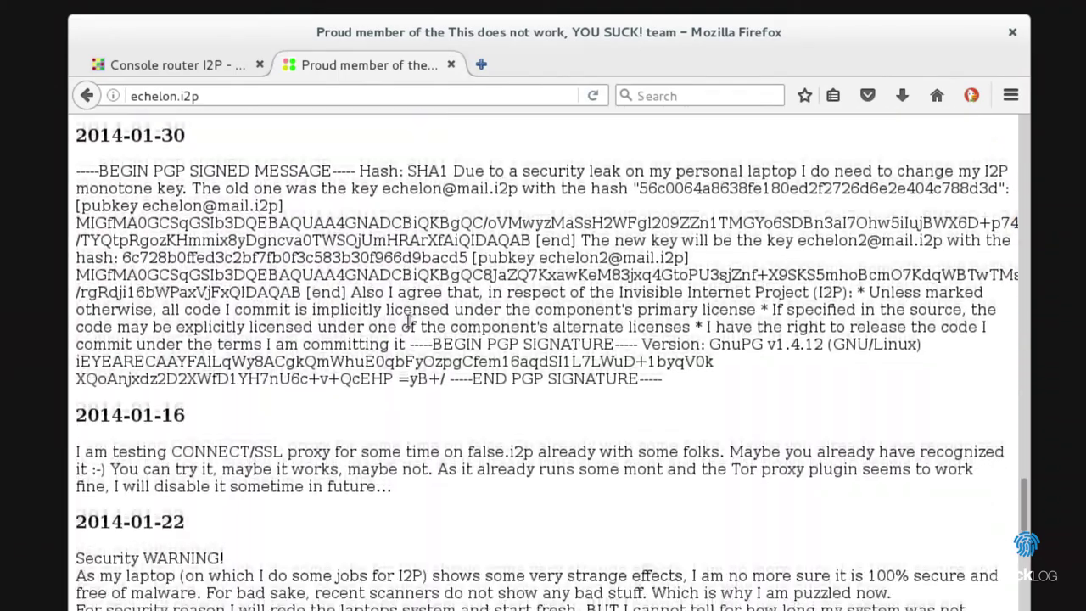
{"action": "scroll", "coordinate": [407, 321], "scroll_direction": "down", "scroll_amount": 2}
{"action": "key", "text": "Home"}
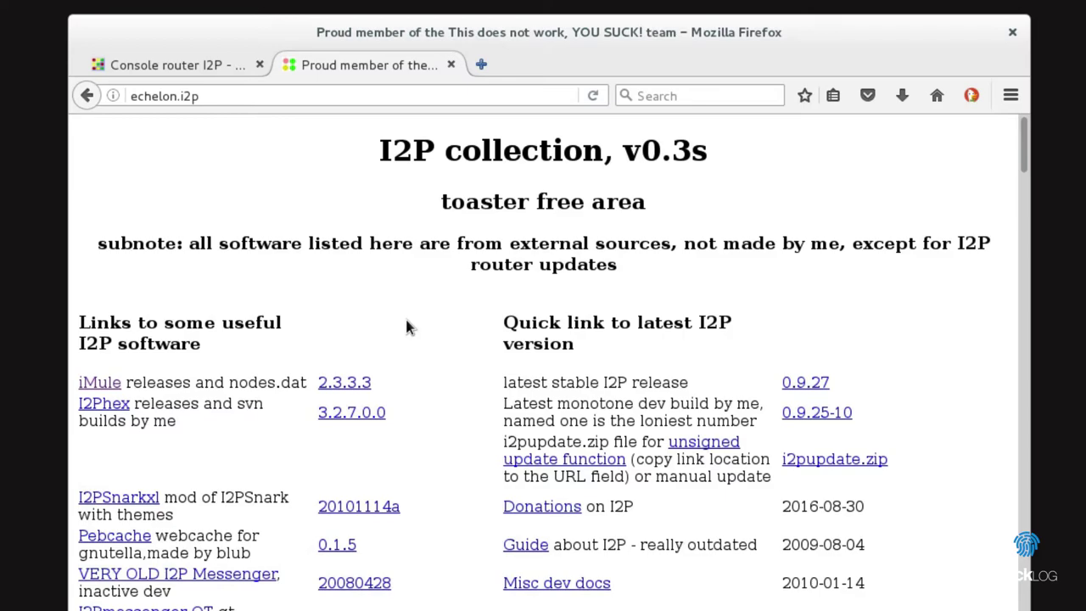
{"action": "scroll", "coordinate": [406, 326], "scroll_direction": "down", "scroll_amount": 8}
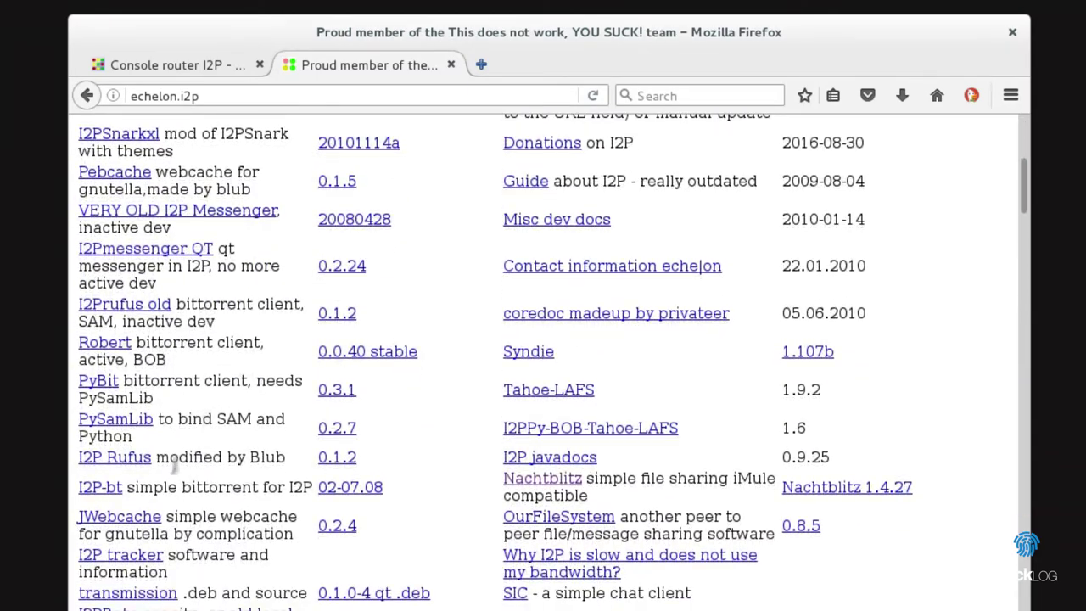
Step: Open PySamLib, SIC and Syndie in background tabs, then view the pysamlib directory
{"action": "middle_click", "coordinate": [102, 419]}
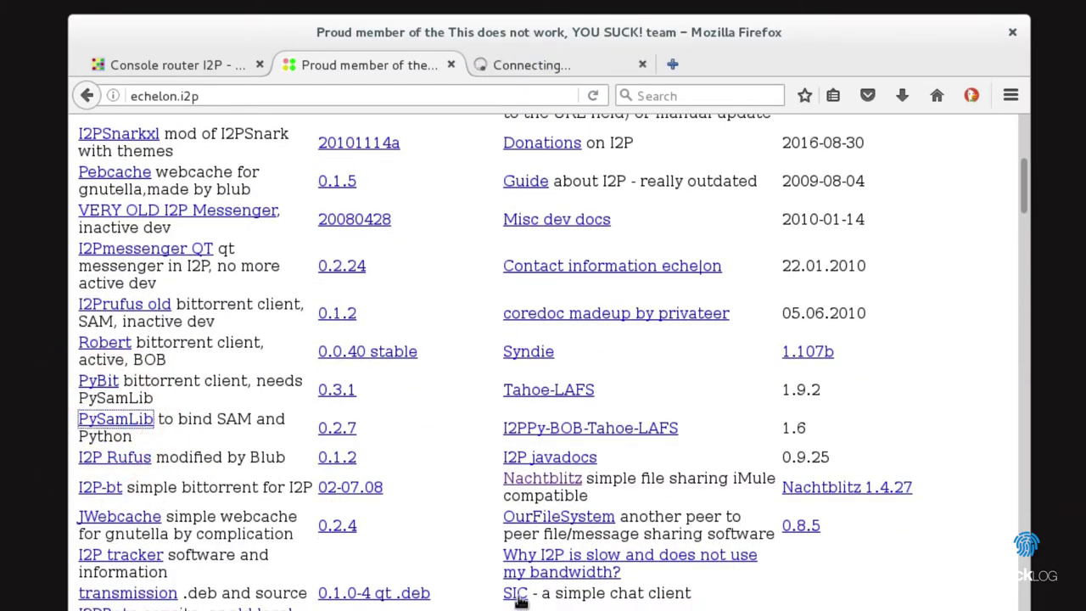
{"action": "middle_click", "coordinate": [517, 596]}
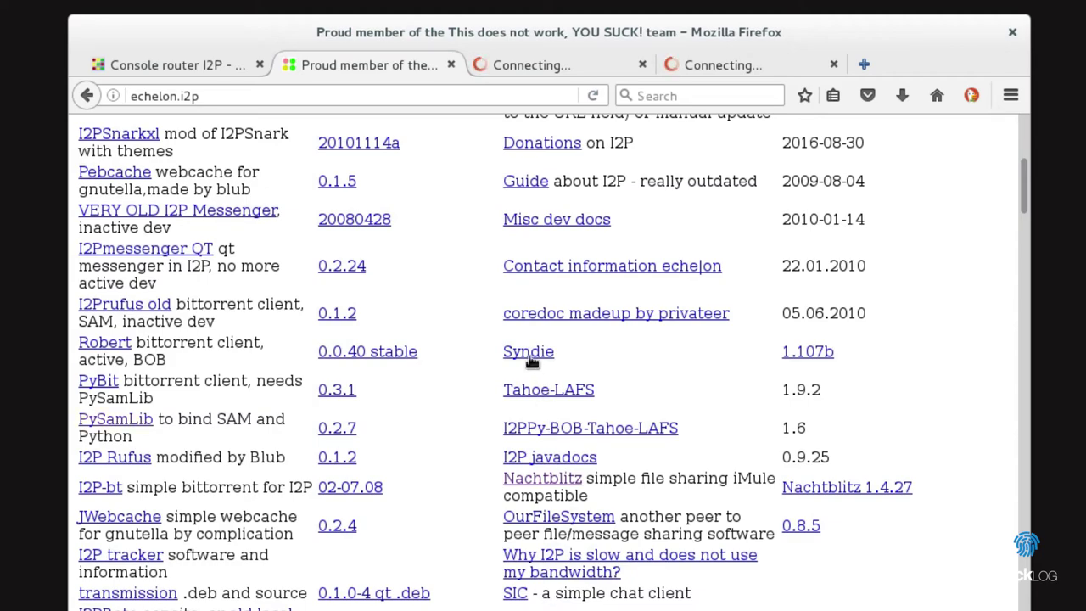
{"action": "middle_click", "coordinate": [529, 355]}
{"action": "left_click", "coordinate": [564, 68]}
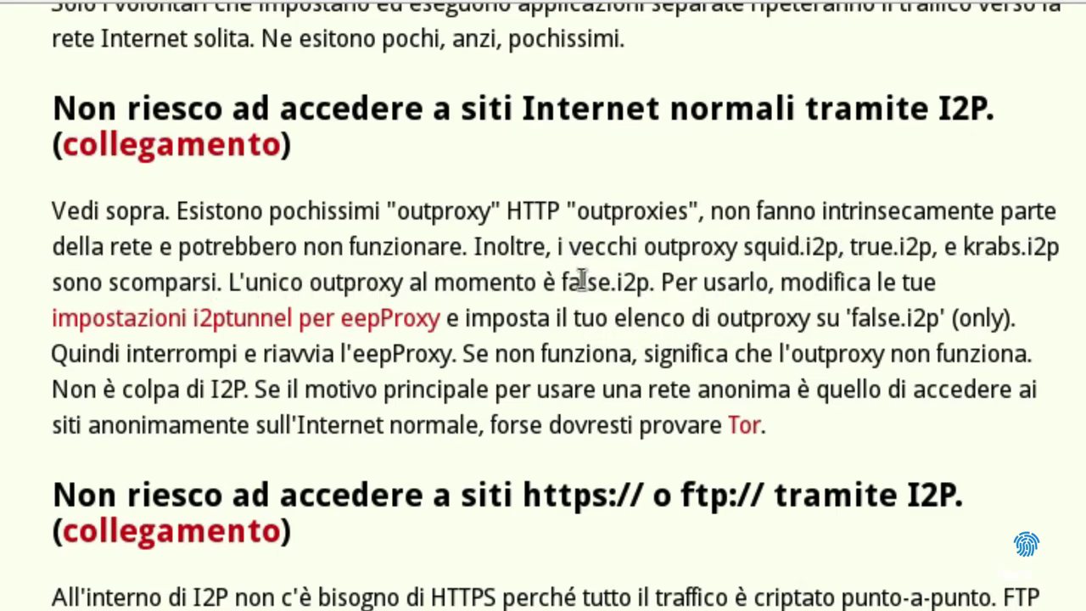
Step: Highlight false.i2p and the sentence about a failing outproxy in the FAQ
{"action": "left_click_drag", "start_coordinate": [562, 282], "coordinate": [645, 280]}
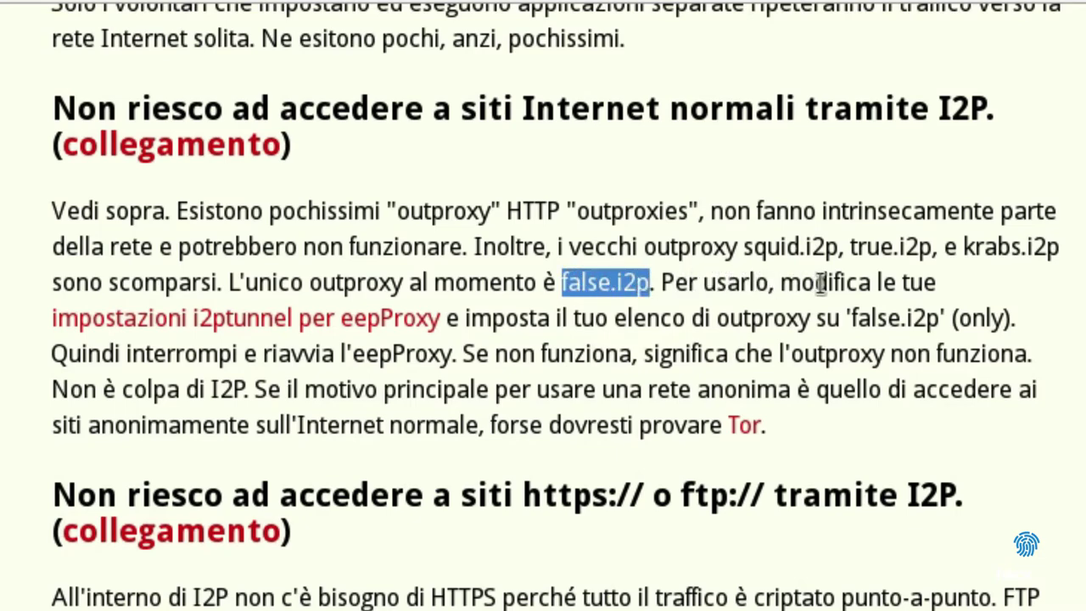
{"action": "left_click", "coordinate": [938, 281]}
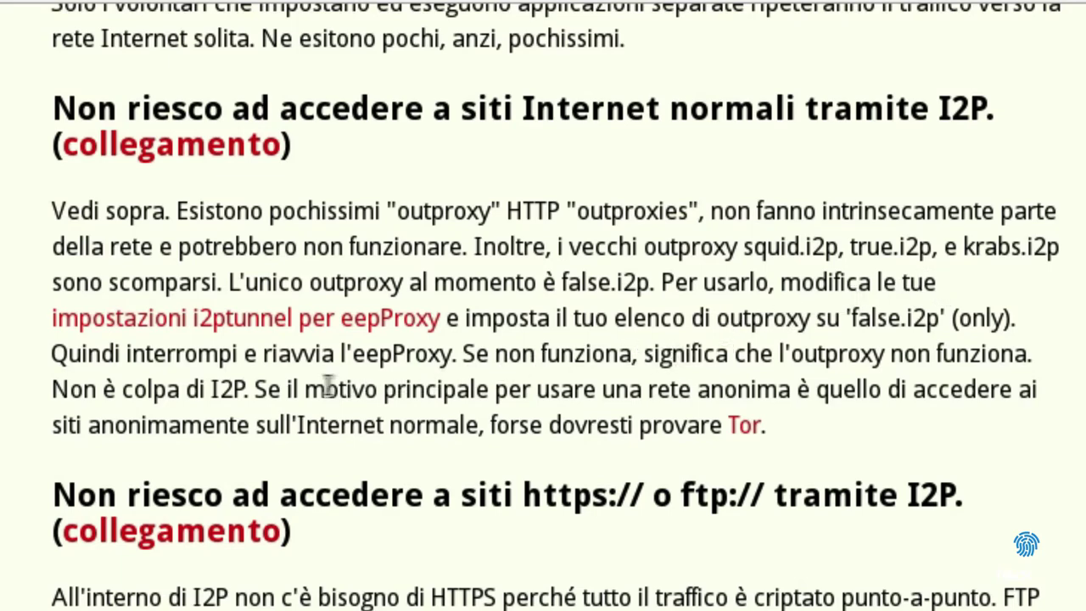
{"action": "mouse_move", "coordinate": [252, 389]}
{"action": "left_mouse_down"}
{"action": "mouse_move", "coordinate": [485, 359]}
{"action": "mouse_move", "coordinate": [817, 402]}
{"action": "mouse_move", "coordinate": [1022, 402]}
{"action": "mouse_move", "coordinate": [245, 423]}
{"action": "mouse_move", "coordinate": [933, 422]}
{"action": "left_mouse_up"}
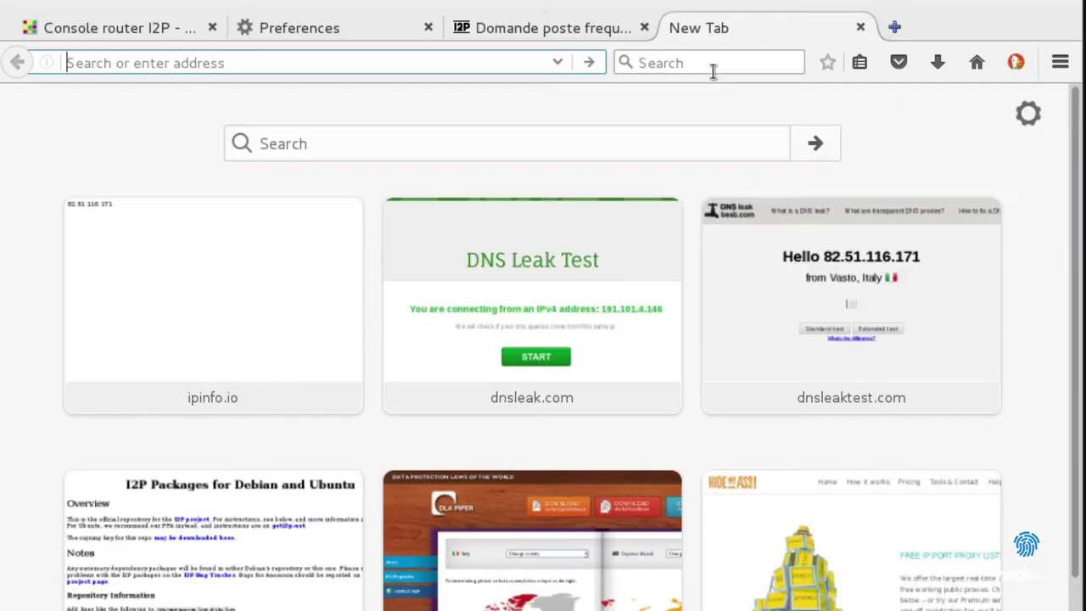
Step: Search for 'i2p lists' and open four results in background tabs
{"action": "left_click", "coordinate": [713, 63]}
{"action": "type", "text": "i2p lists"}
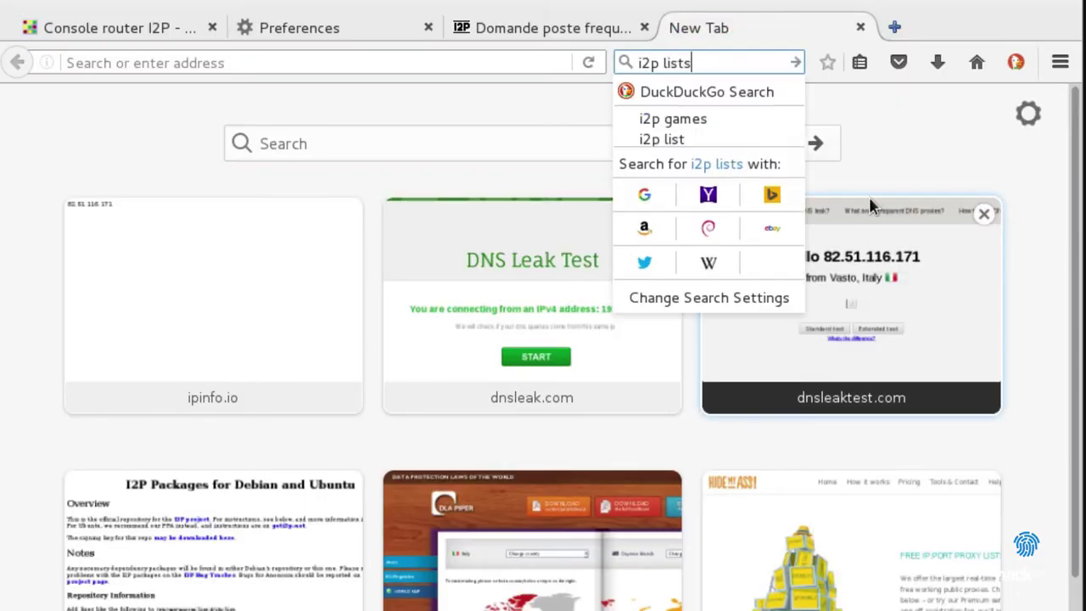
{"action": "key", "text": "Return"}
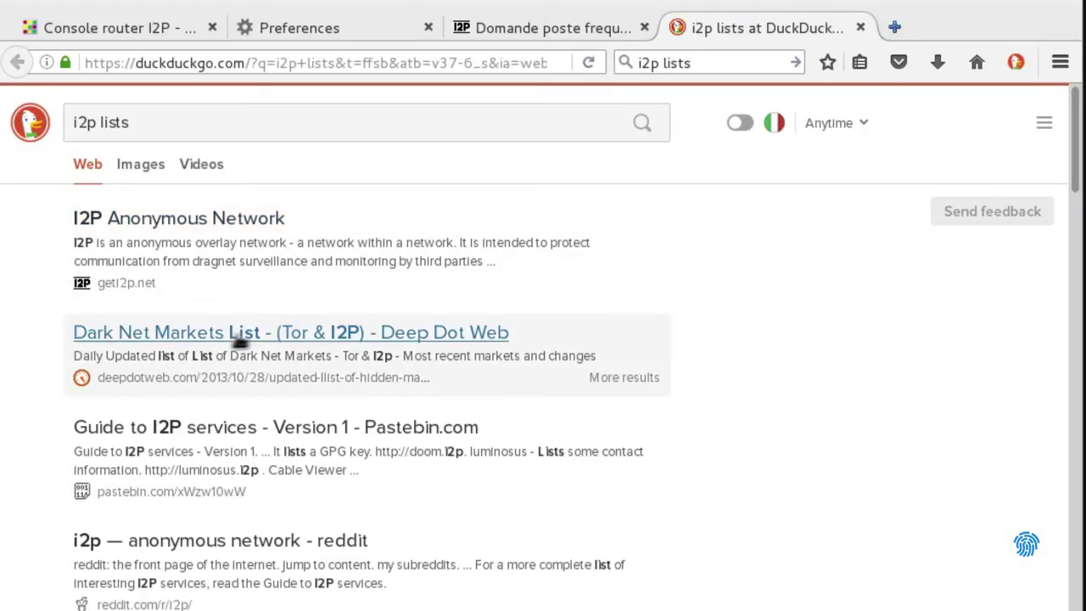
{"action": "middle_click", "coordinate": [110, 333]}
{"action": "scroll", "coordinate": [240, 467], "scroll_direction": "down", "scroll_amount": 3}
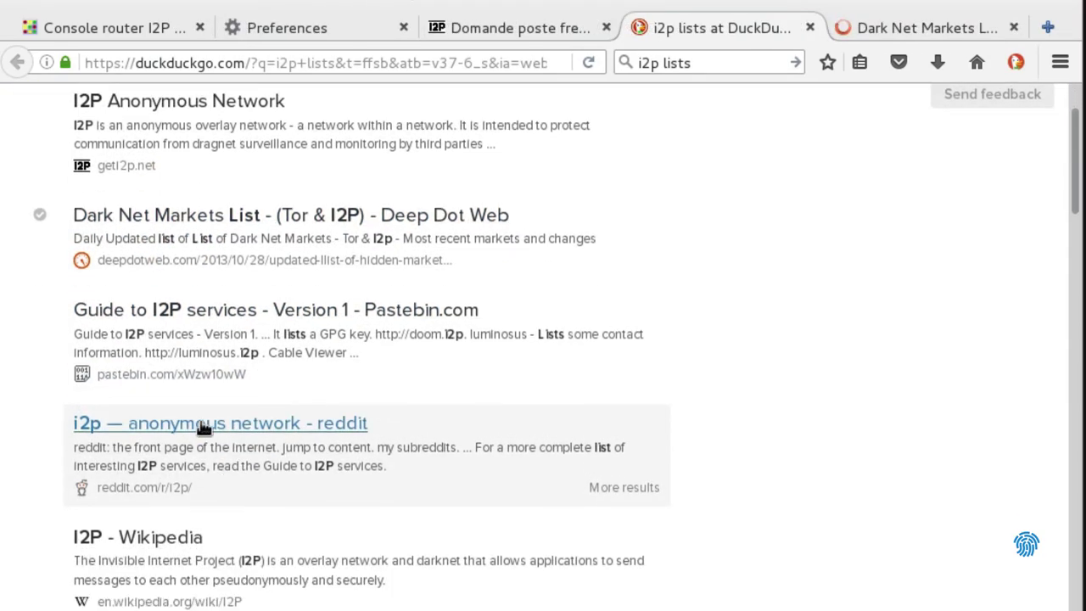
{"action": "middle_click", "coordinate": [235, 427]}
{"action": "scroll", "coordinate": [212, 449], "scroll_direction": "down", "scroll_amount": 4}
{"action": "middle_click", "coordinate": [225, 481]}
{"action": "scroll", "coordinate": [225, 480], "scroll_direction": "down", "scroll_amount": 1}
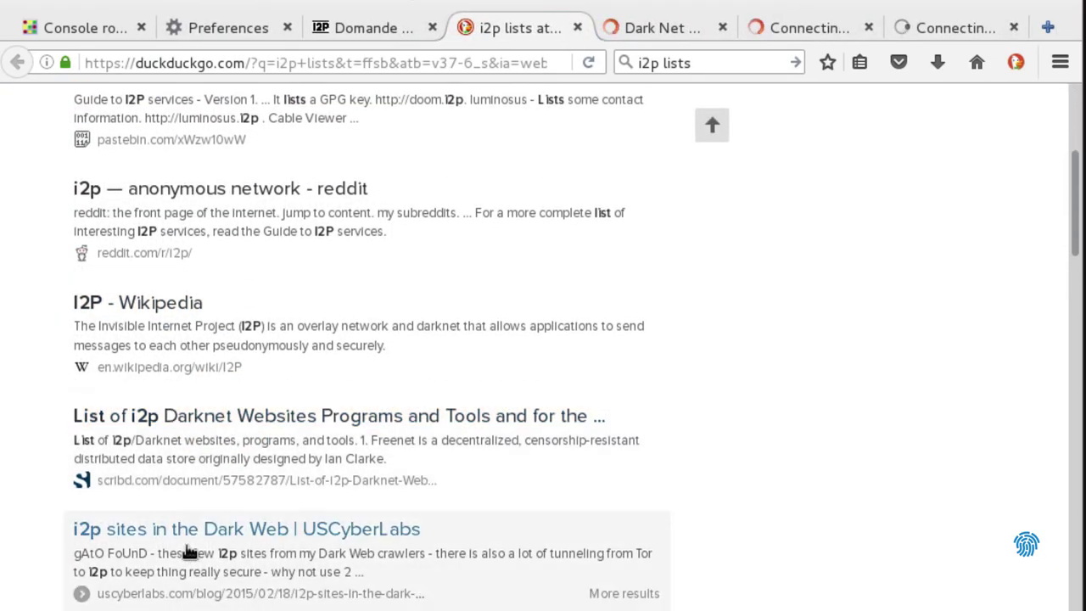
{"action": "middle_click", "coordinate": [197, 524]}
Step: Check the Dark Net Markets List page for i2p matches, then close it
{"action": "left_click", "coordinate": [577, 34]}
{"action": "scroll", "coordinate": [324, 484], "scroll_direction": "down", "scroll_amount": 5}
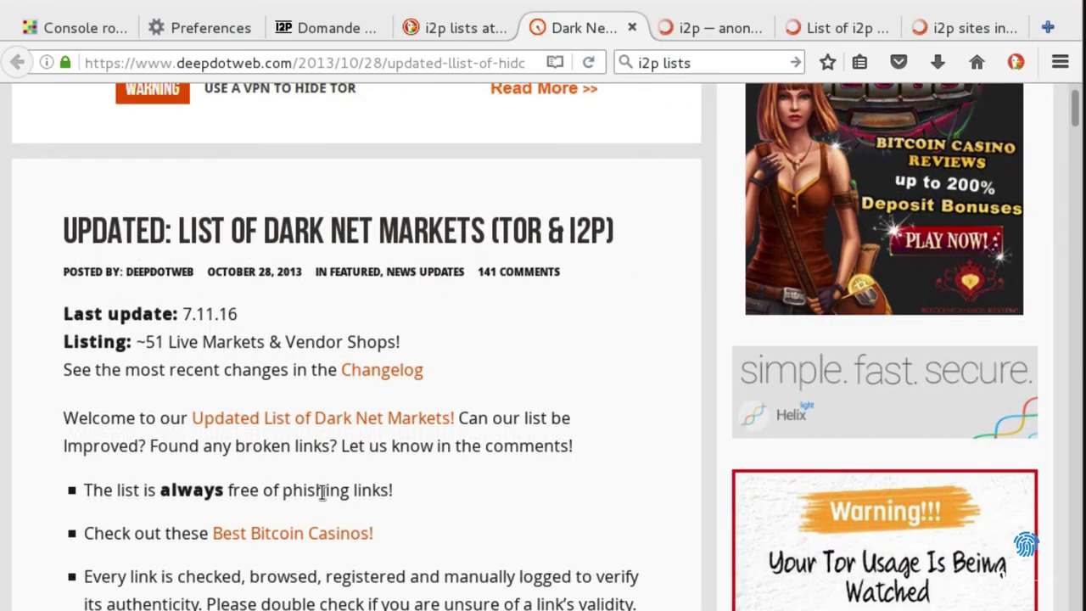
{"action": "scroll", "coordinate": [320, 493], "scroll_direction": "down", "scroll_amount": 10}
{"action": "scroll", "coordinate": [322, 492], "scroll_direction": "down", "scroll_amount": 6}
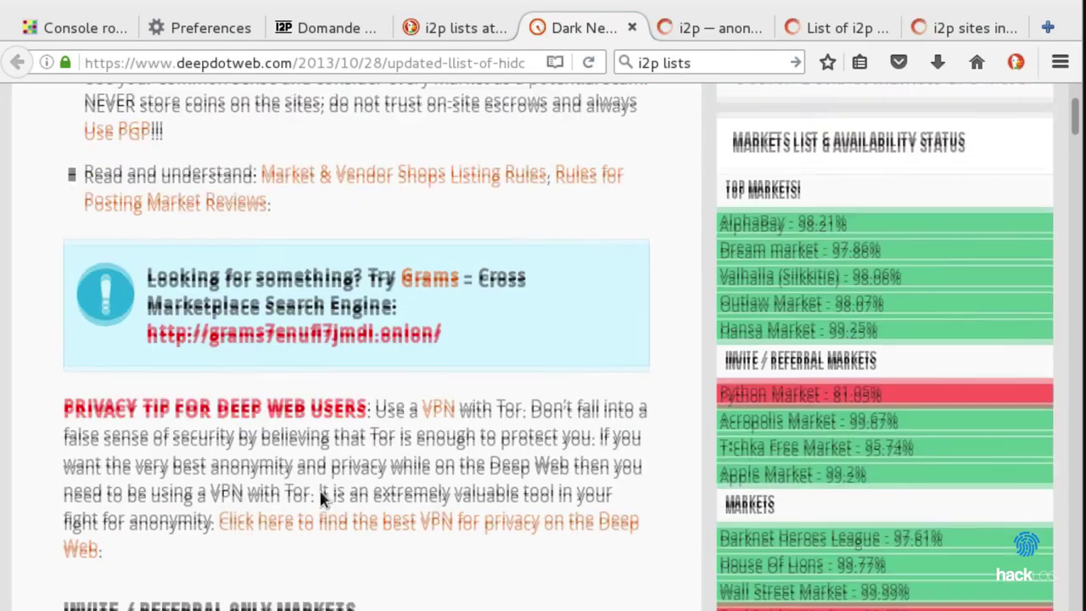
{"action": "scroll", "coordinate": [323, 498], "scroll_direction": "up", "scroll_amount": 12}
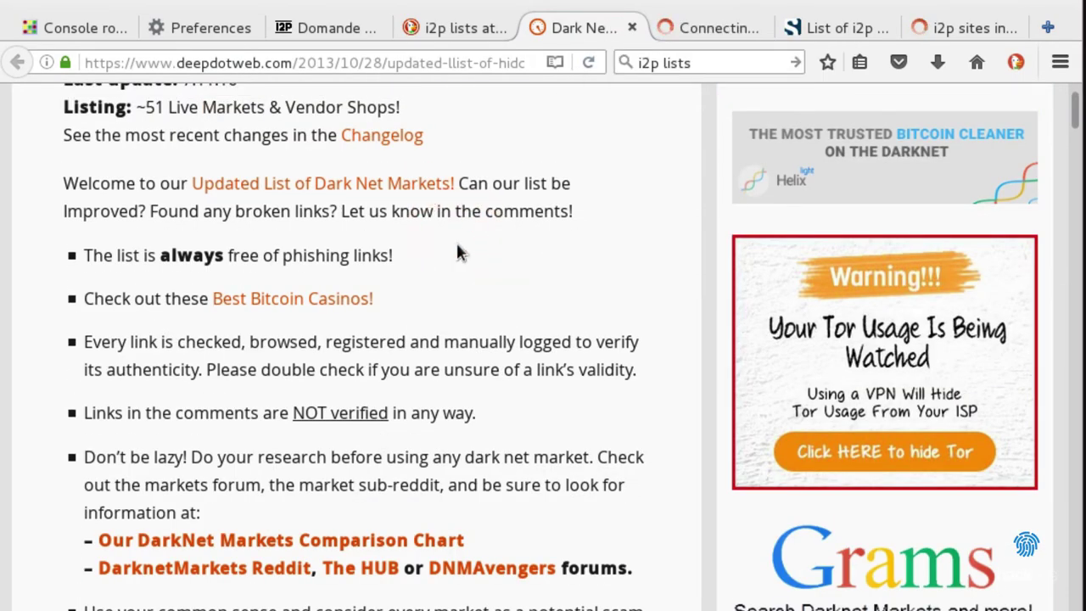
{"action": "key", "text": "F3"}
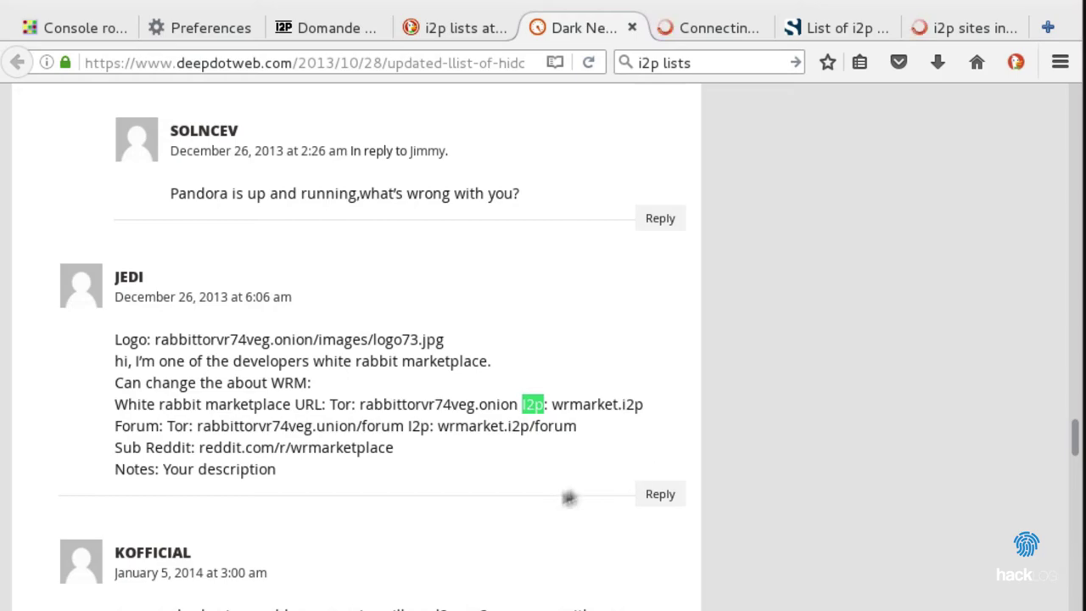
{"action": "key", "text": "F3"}
{"action": "key", "text": "F3"}
{"action": "key", "text": "F3"}
{"action": "key", "text": "F3"}
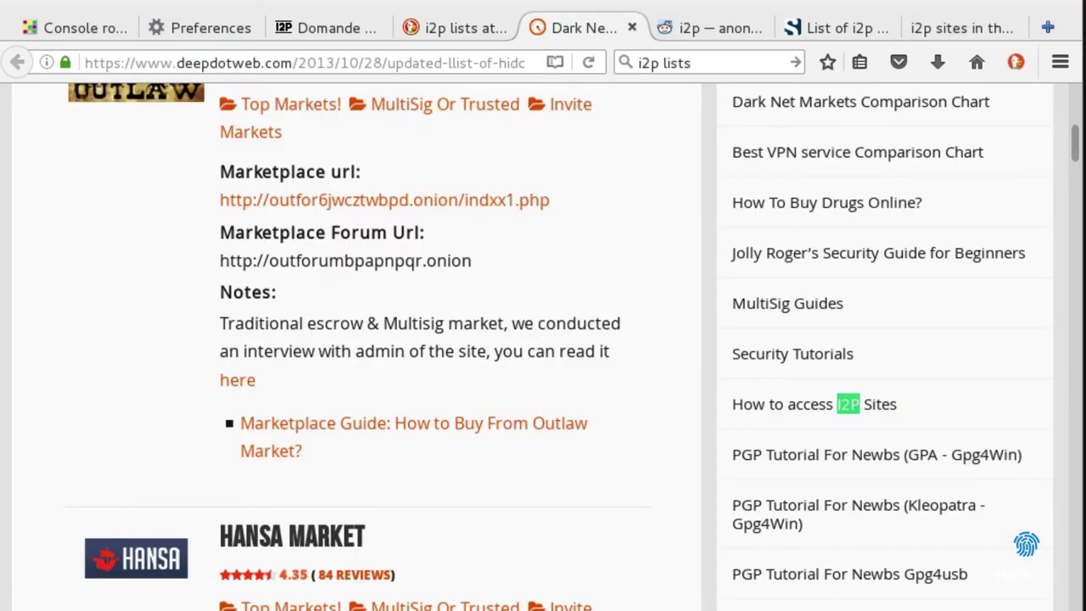
{"action": "key", "text": "F3"}
{"action": "key", "text": "F3"}
{"action": "key", "text": "F3"}
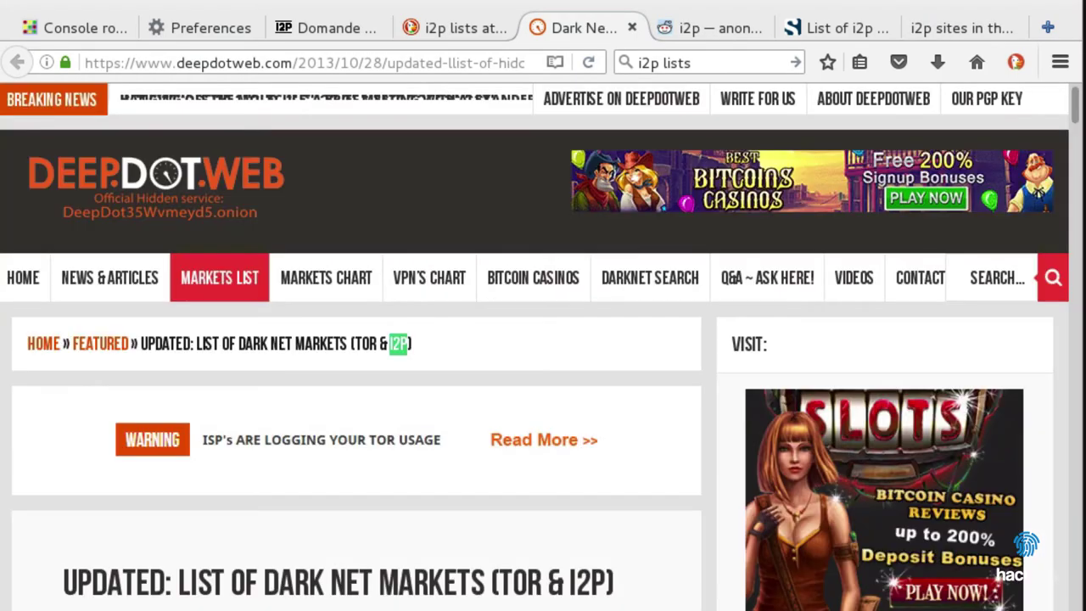
{"action": "middle_click", "coordinate": [543, 28]}
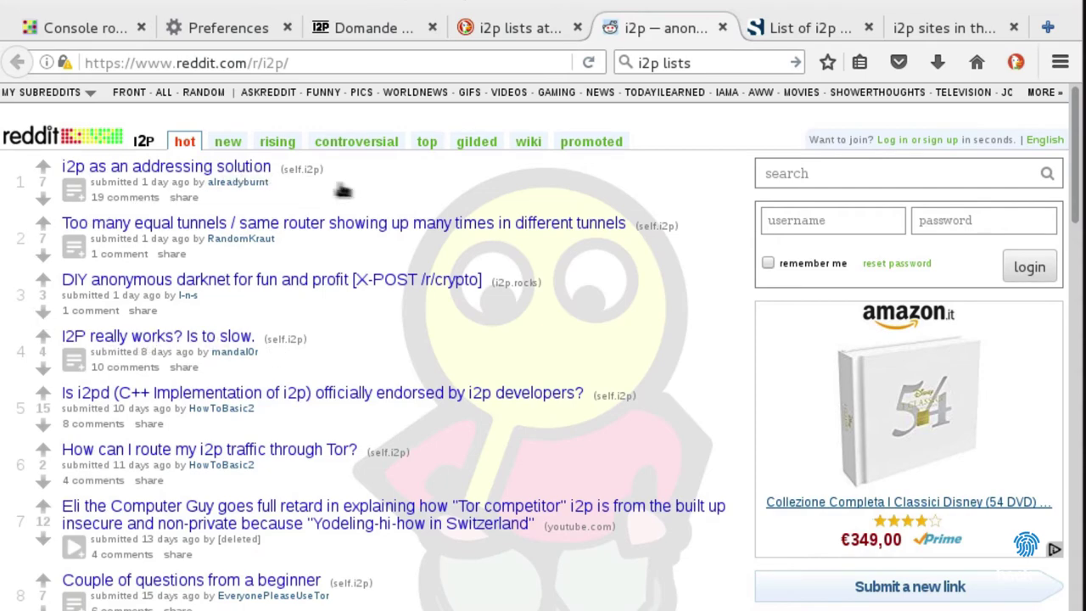
Step: Close the reddit /r/i2p tab, search the Scribd document for 'i2p', and close it
{"action": "middle_click", "coordinate": [666, 28]}
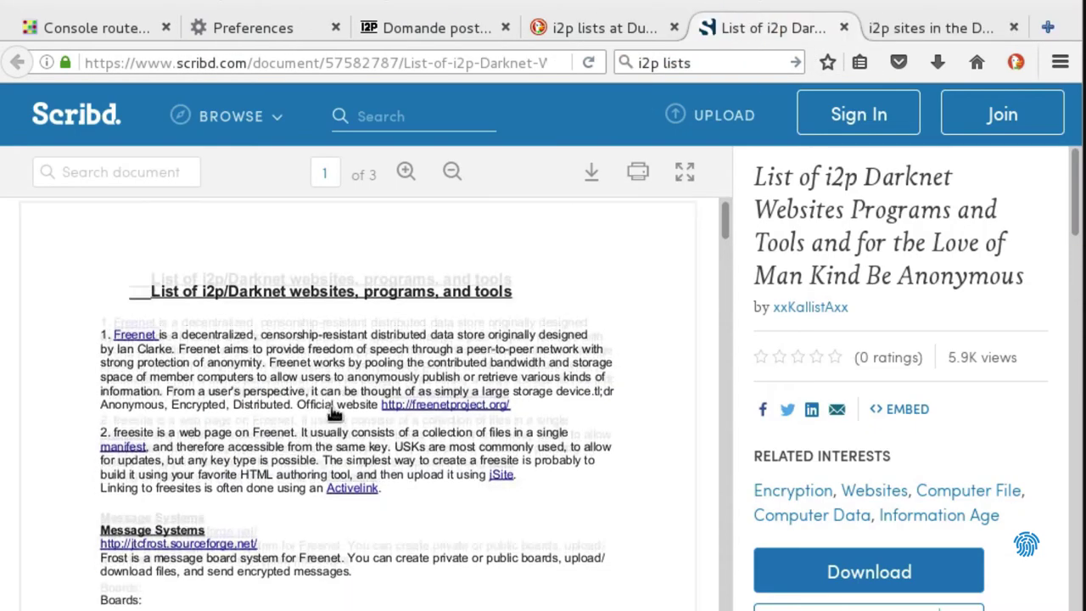
{"action": "scroll", "coordinate": [326, 415], "scroll_direction": "down", "scroll_amount": 5}
{"action": "scroll", "coordinate": [326, 424], "scroll_direction": "down", "scroll_amount": 5}
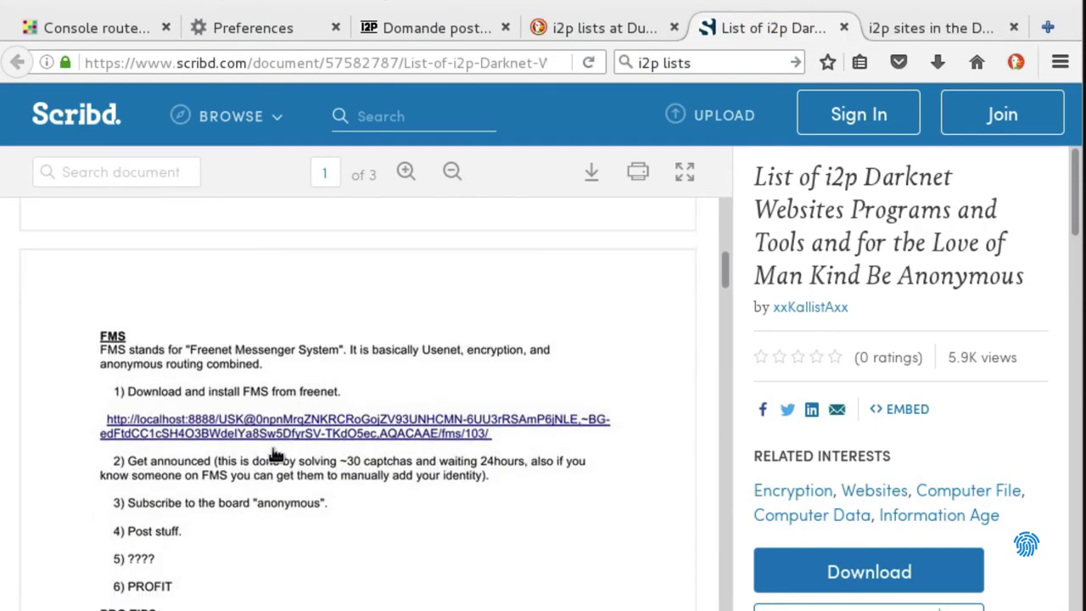
{"action": "key", "text": "ctrl+f"}
{"action": "type", "text": "i2p"}
{"action": "middle_click", "coordinate": [789, 28]}
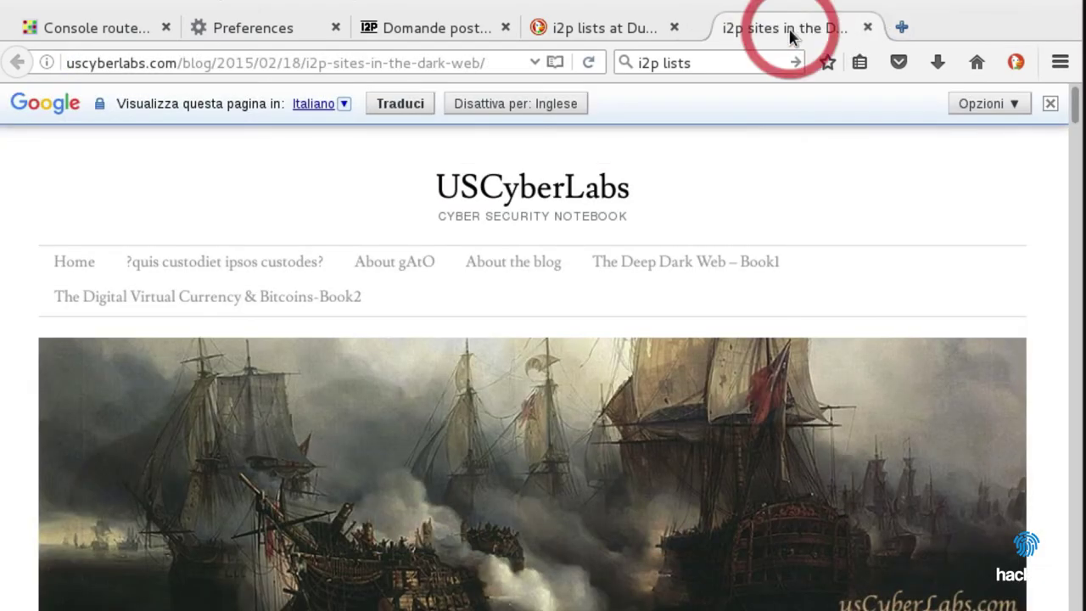
{"action": "scroll", "coordinate": [516, 496], "scroll_direction": "down", "scroll_amount": 5}
{"action": "scroll", "coordinate": [512, 498], "scroll_direction": "down", "scroll_amount": 5}
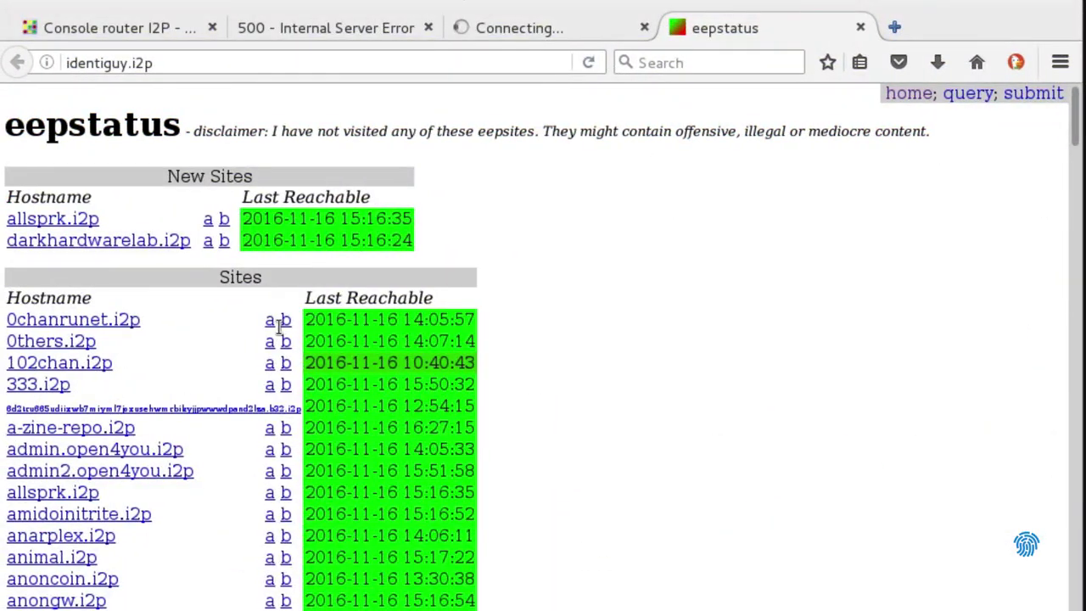
Step: Close the 500 Internal Server Error tab and the still-connecting tab
{"action": "scroll", "coordinate": [280, 327], "scroll_direction": "down", "scroll_amount": 4}
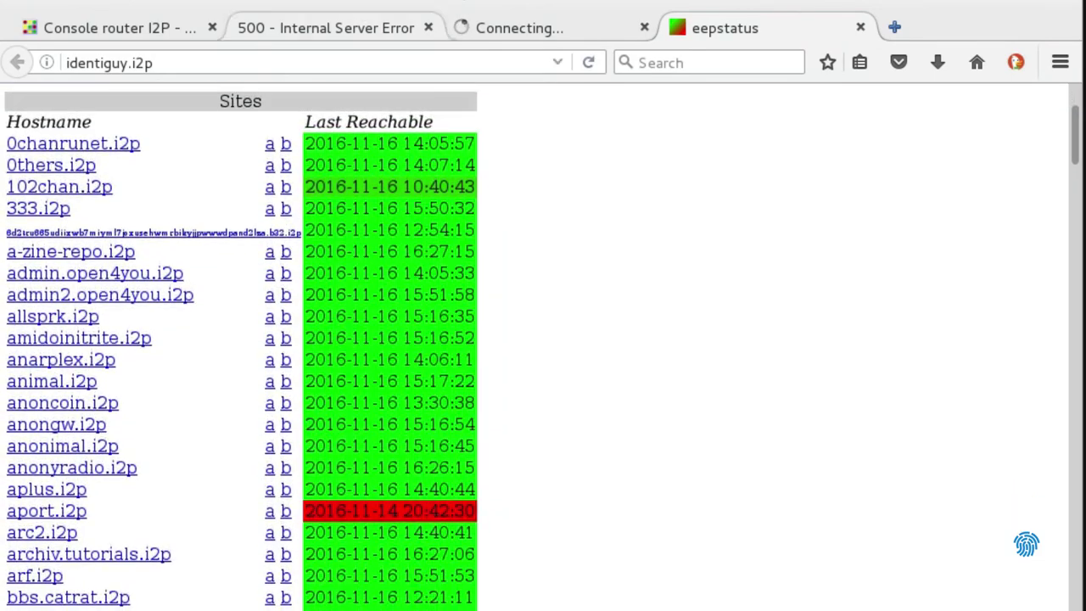
{"action": "middle_click", "coordinate": [351, 28]}
{"action": "middle_click", "coordinate": [351, 28]}
{"action": "scroll", "coordinate": [4, 320], "scroll_direction": "up", "scroll_amount": 4}
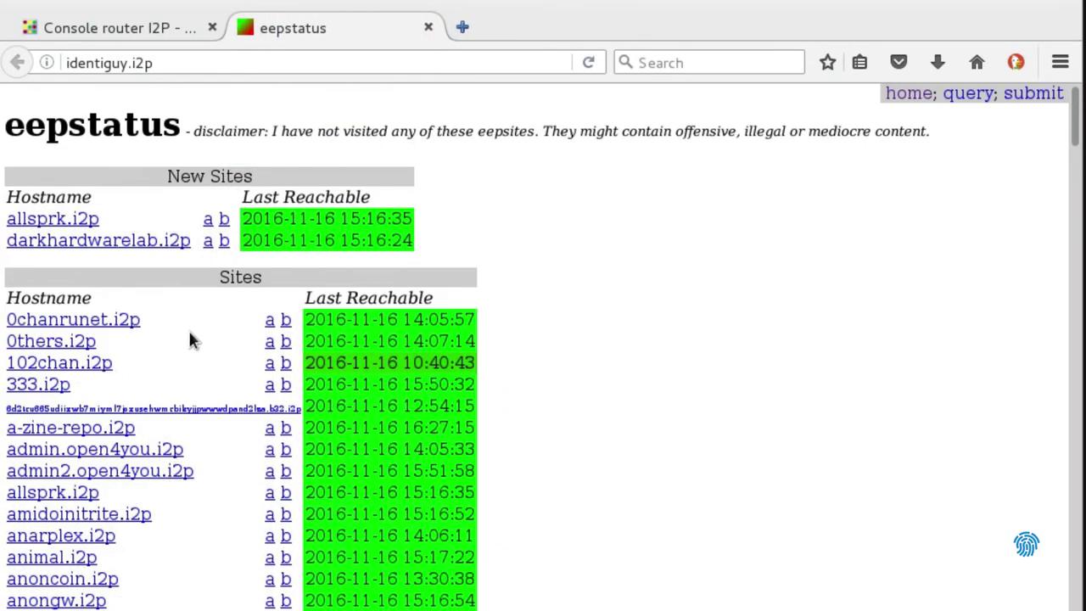
{"action": "scroll", "coordinate": [189, 339], "scroll_direction": "down", "scroll_amount": 3}
{"action": "scroll", "coordinate": [187, 344], "scroll_direction": "down", "scroll_amount": 4}
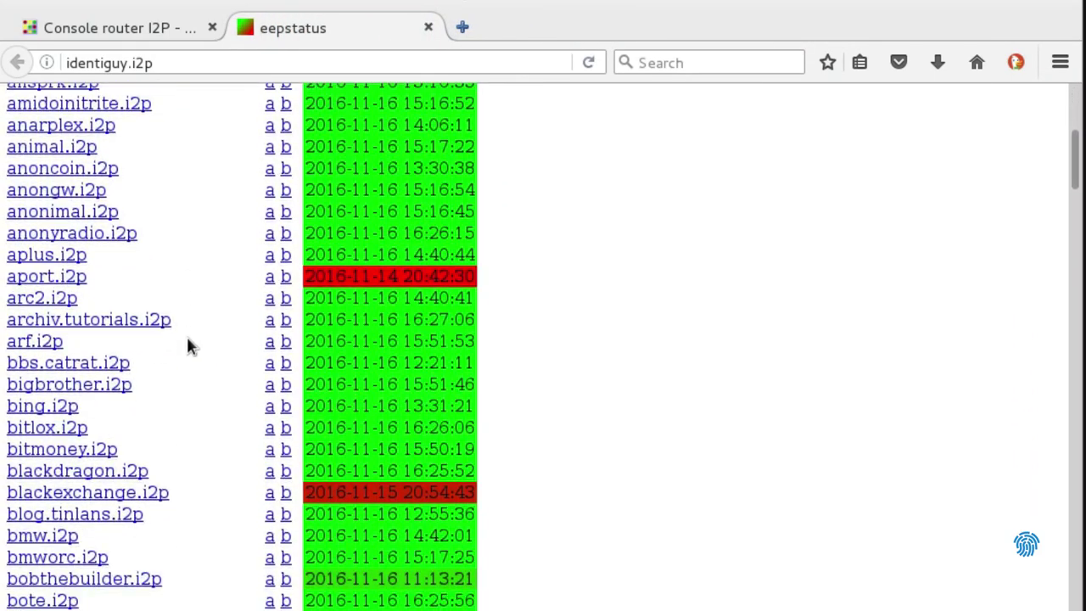
{"action": "scroll", "coordinate": [186, 344], "scroll_direction": "up", "scroll_amount": 6}
Step: Open allsprk.i2p and darkhardwarelab.i2p, confirm allsprk.i2p is not found, and close both
{"action": "middle_click", "coordinate": [41, 219]}
{"action": "middle_click", "coordinate": [48, 241]}
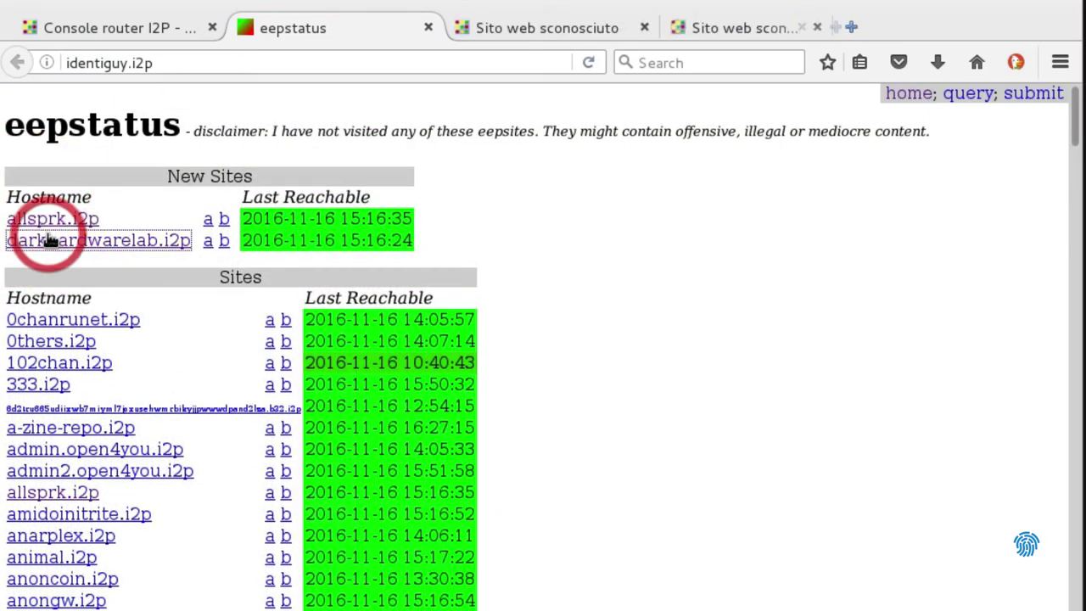
{"action": "scroll", "coordinate": [329, 360], "scroll_direction": "down", "scroll_amount": 3}
{"action": "left_click", "coordinate": [571, 27]}
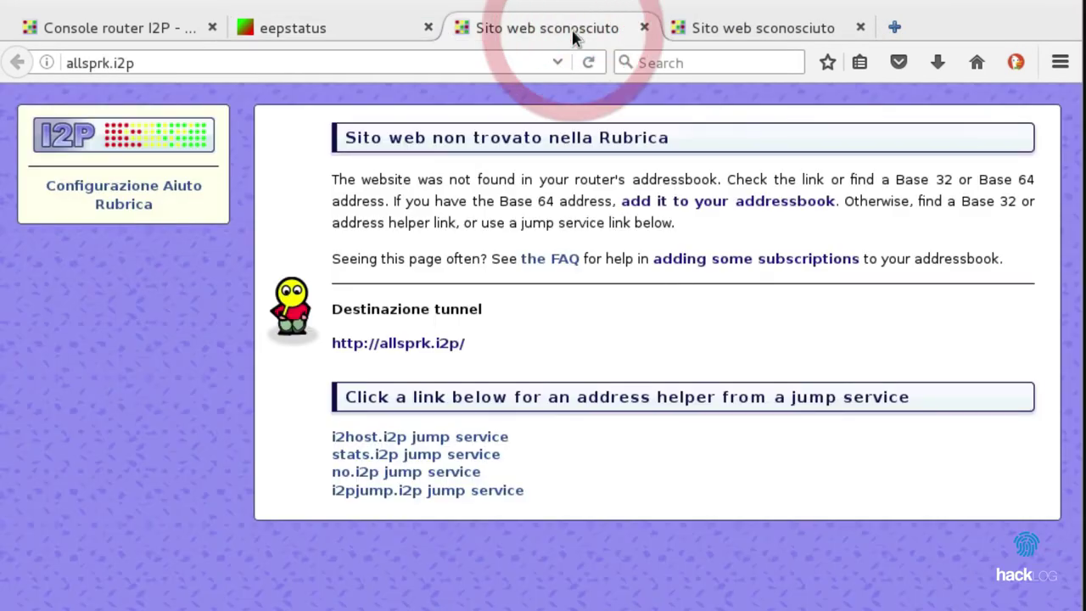
{"action": "middle_click", "coordinate": [571, 28]}
{"action": "middle_click", "coordinate": [571, 27]}
{"action": "scroll", "coordinate": [189, 390], "scroll_direction": "down", "scroll_amount": 10}
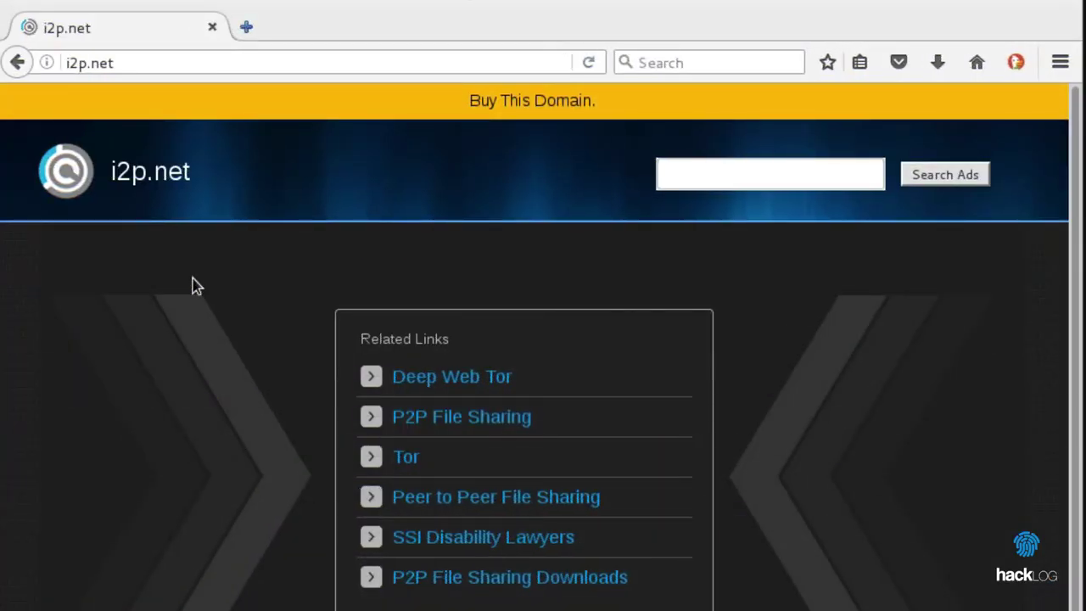
Step: Open geti2p.net in a new tab and scroll its homepage
{"action": "key", "text": "ctrl+t"}
{"action": "type", "text": "geti2"}
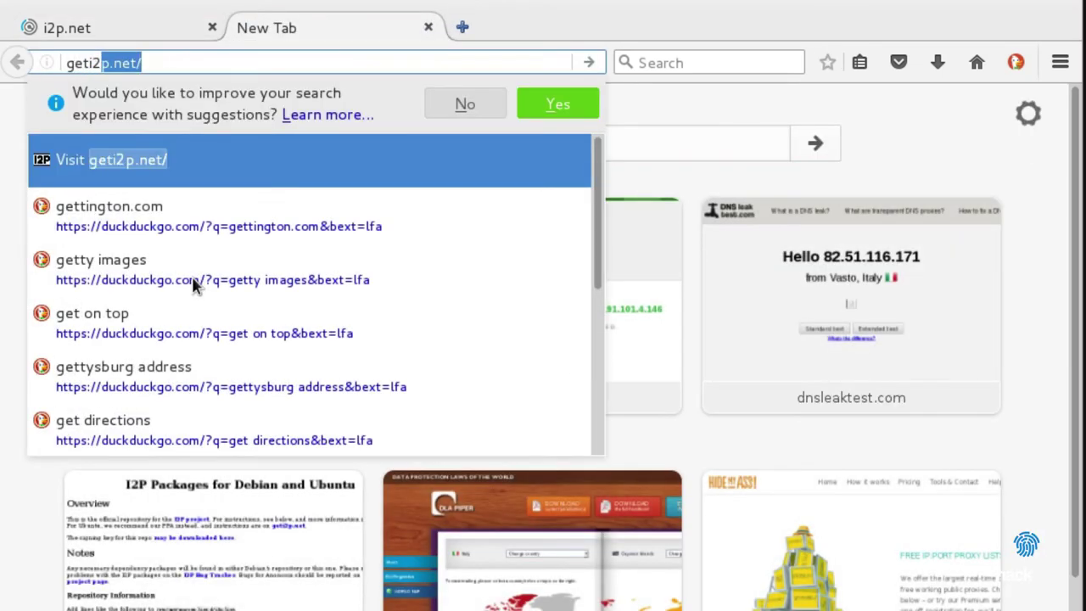
{"action": "type", "text": "p"}
{"action": "key", "text": "Return"}
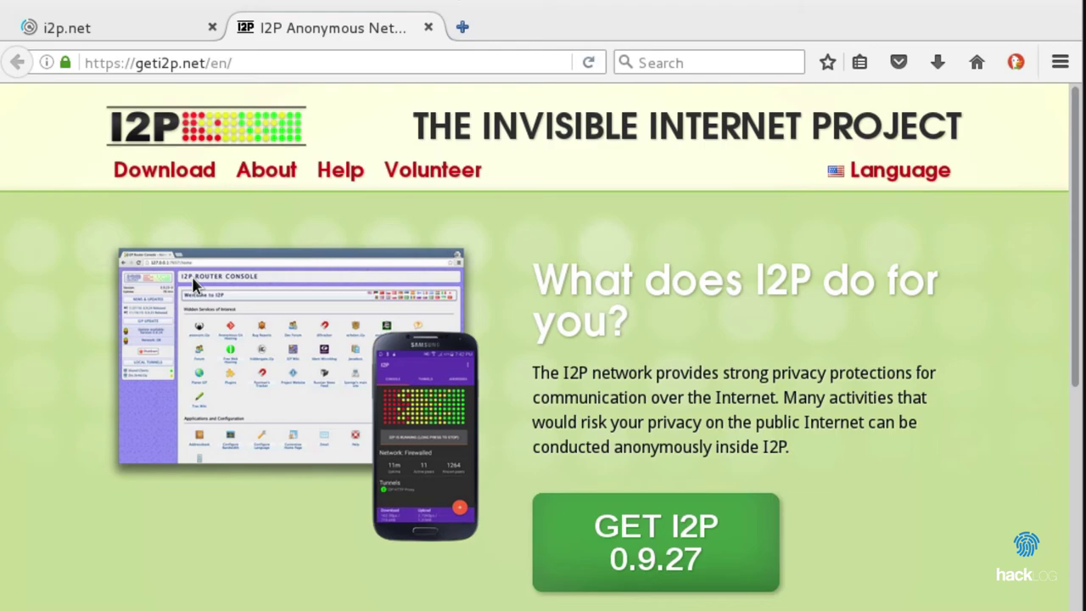
{"action": "scroll", "coordinate": [204, 390], "scroll_direction": "down", "scroll_amount": 5}
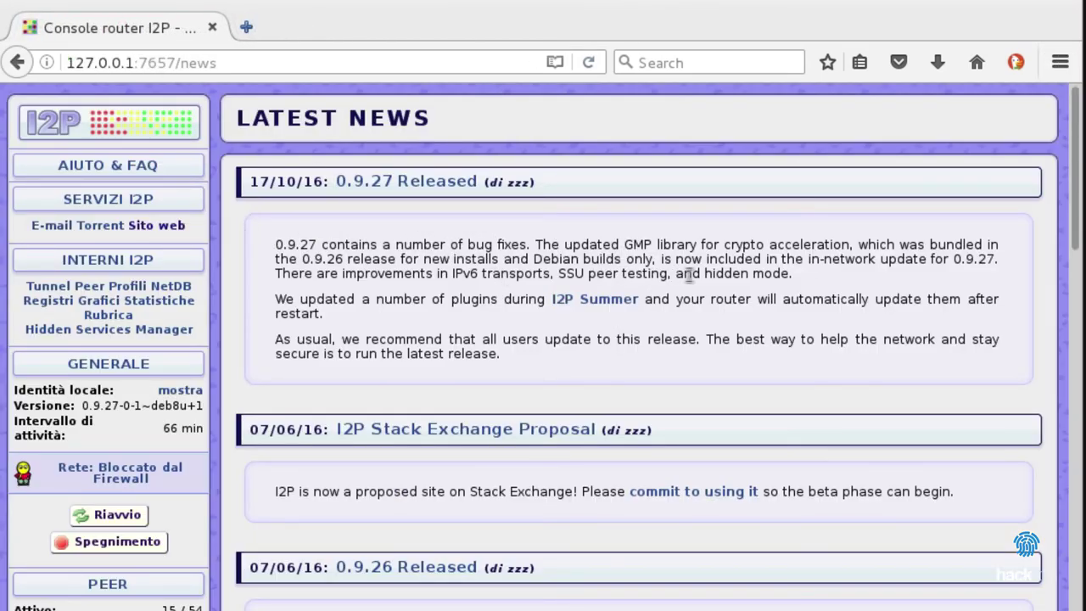
{"action": "scroll", "coordinate": [829, 287], "scroll_direction": "down", "scroll_amount": 1}
{"action": "scroll", "coordinate": [828, 287], "scroll_direction": "down", "scroll_amount": 1}
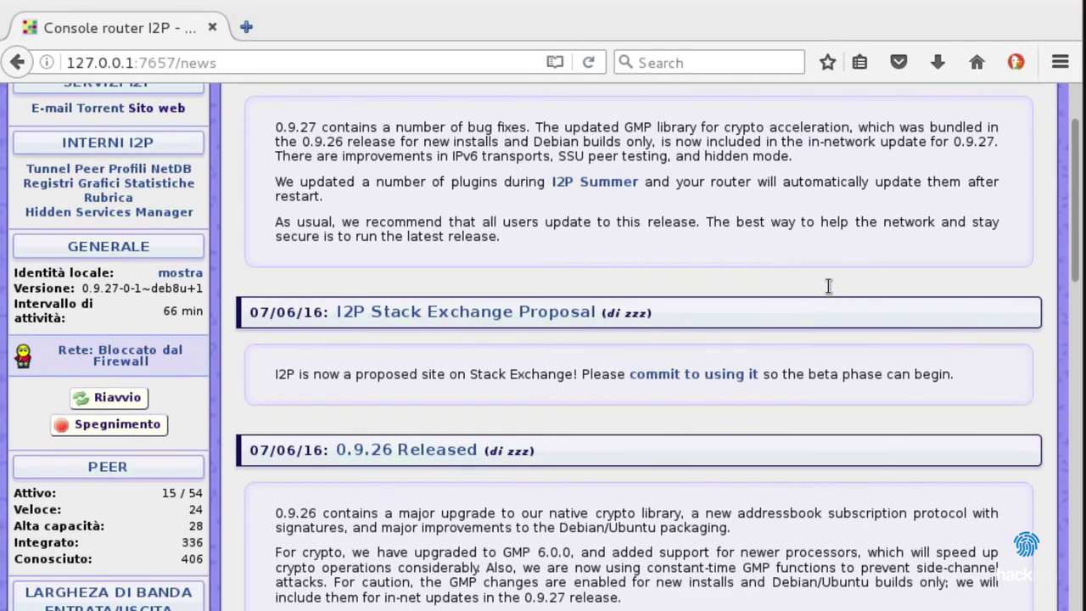
{"action": "scroll", "coordinate": [826, 286], "scroll_direction": "down", "scroll_amount": 1}
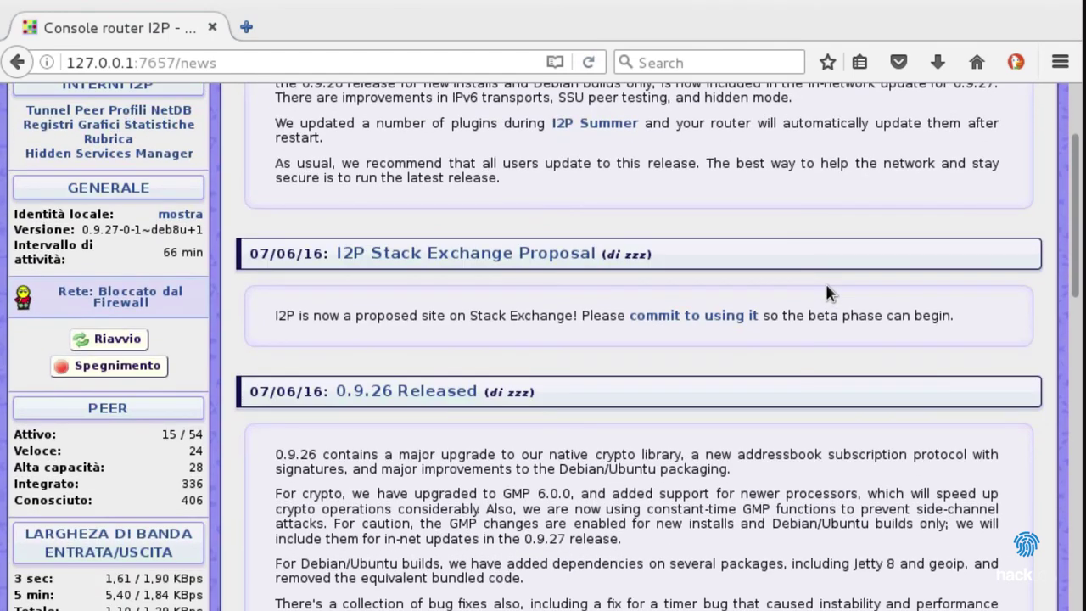
{"action": "scroll", "coordinate": [829, 293], "scroll_direction": "down", "scroll_amount": 1}
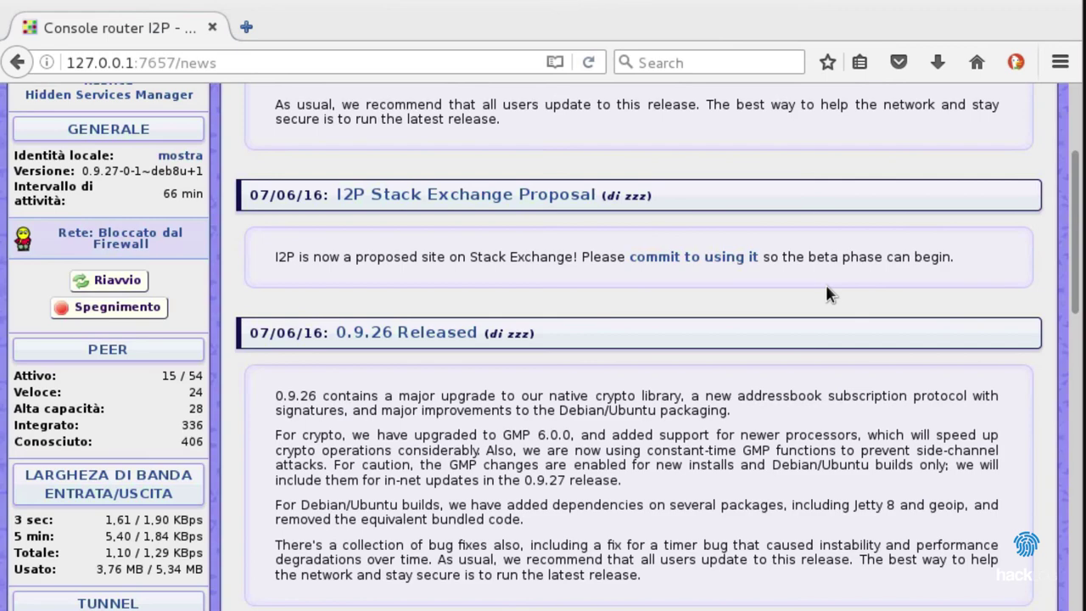
Step: Load i2pwiki.i2p/index.php?title=I2Pd in a new tab and close the router console tab
{"action": "key", "text": "ctrl+t"}
{"action": "type", "text": "i2p"}
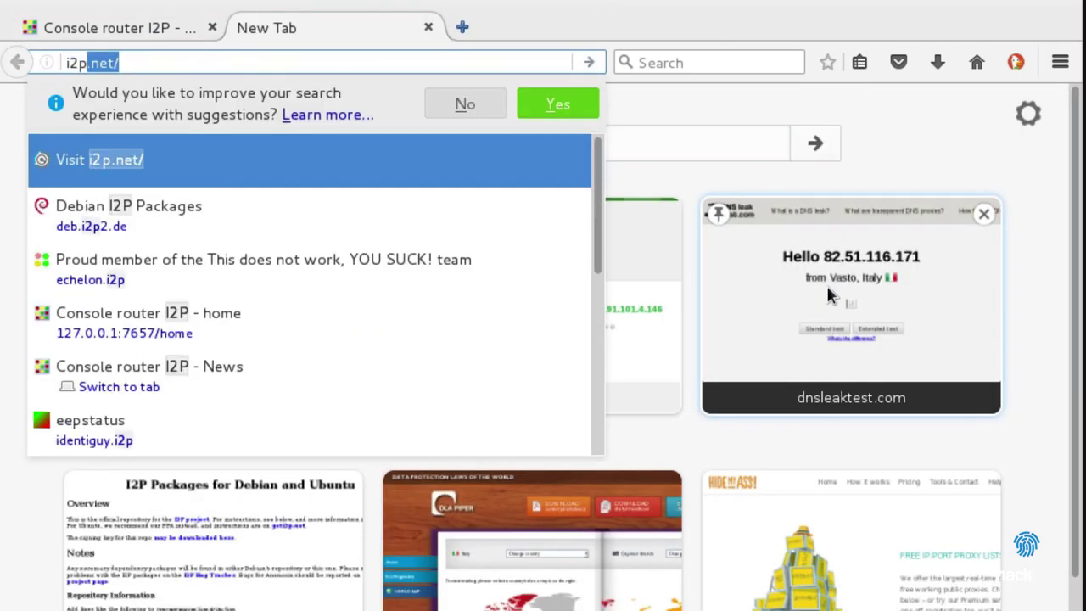
{"action": "type", "text": "wiki.i2p/in"}
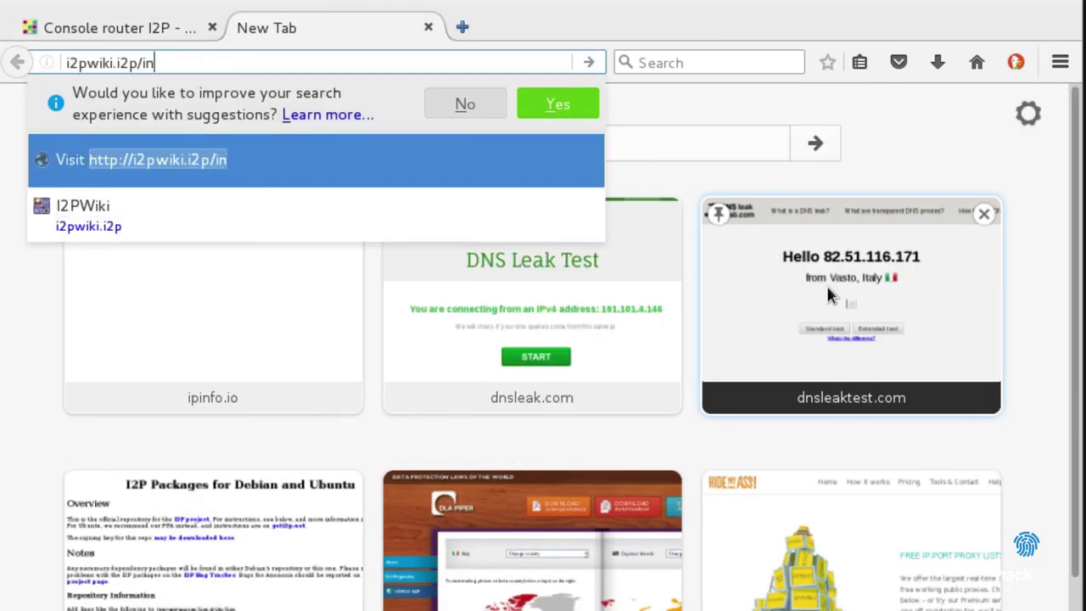
{"action": "type", "text": "dex.php?title=l"}
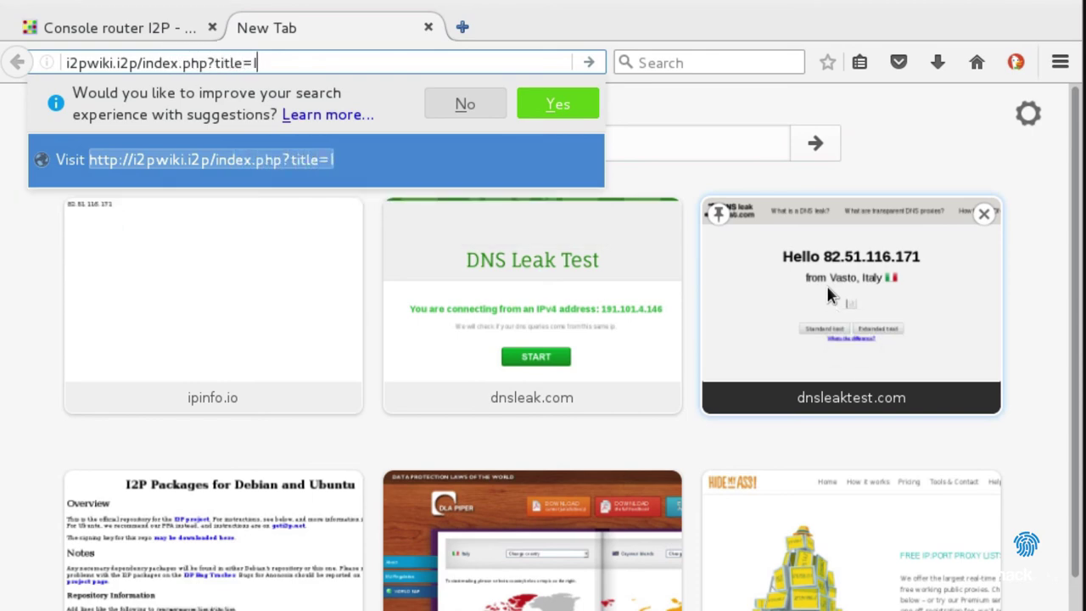
{"action": "type", "text": "2Pd"}
{"action": "key", "text": "Return"}
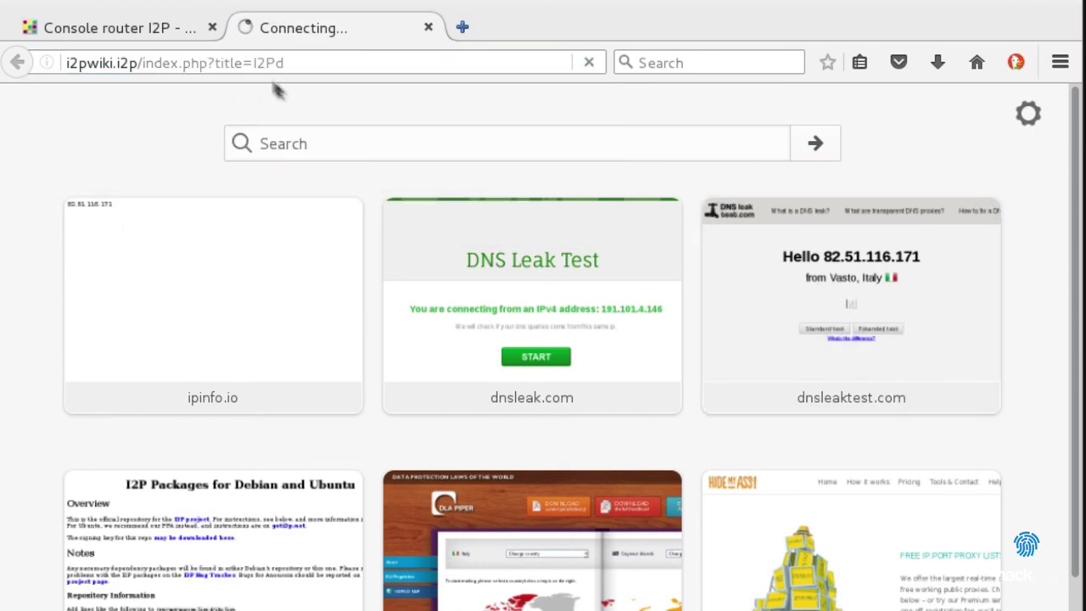
{"action": "middle_click", "coordinate": [86, 27]}
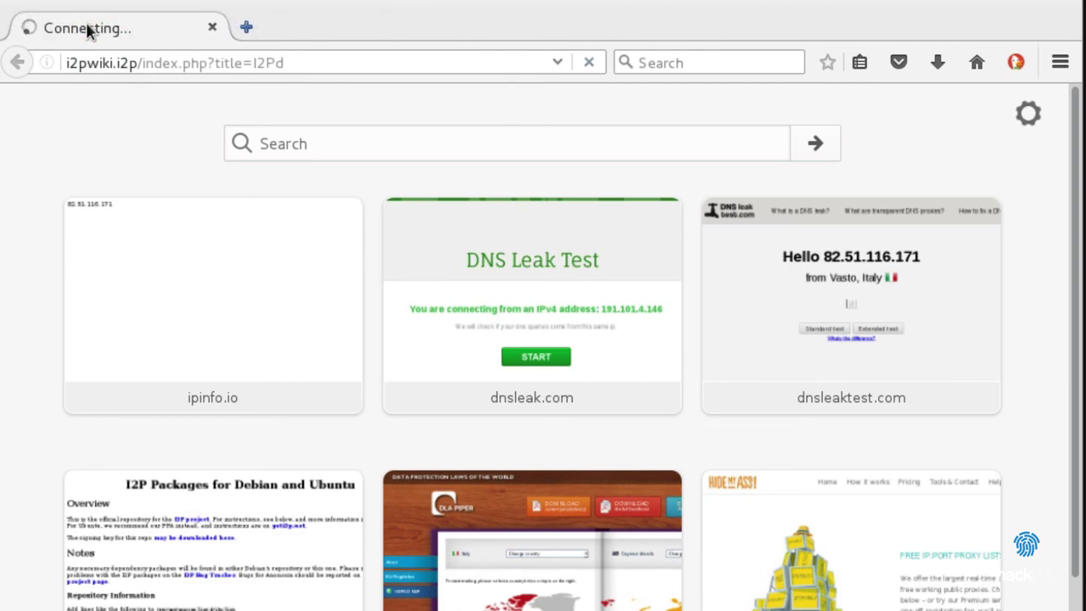